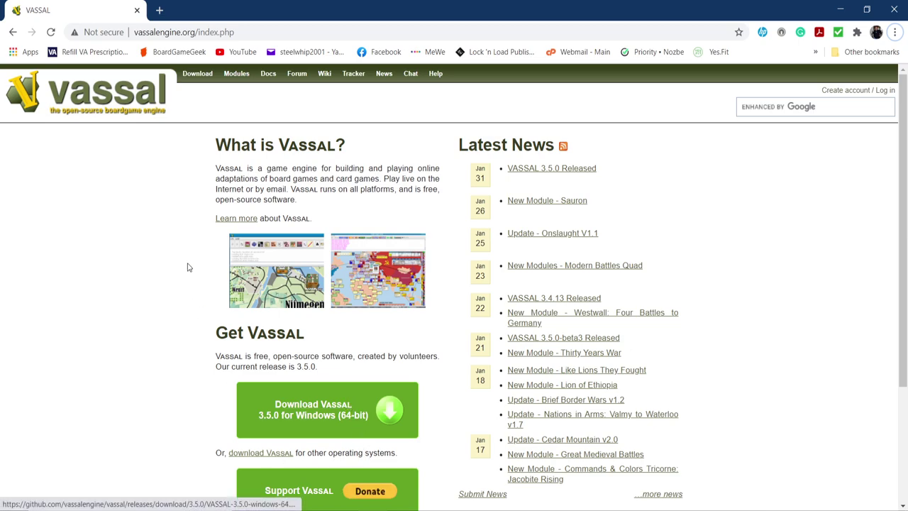
Browse the VASSAL modules sorted by publisher, jump to the letter L, and open the Lock N Load Publishing category
{"action": "left_click", "coordinate": [232, 81]}
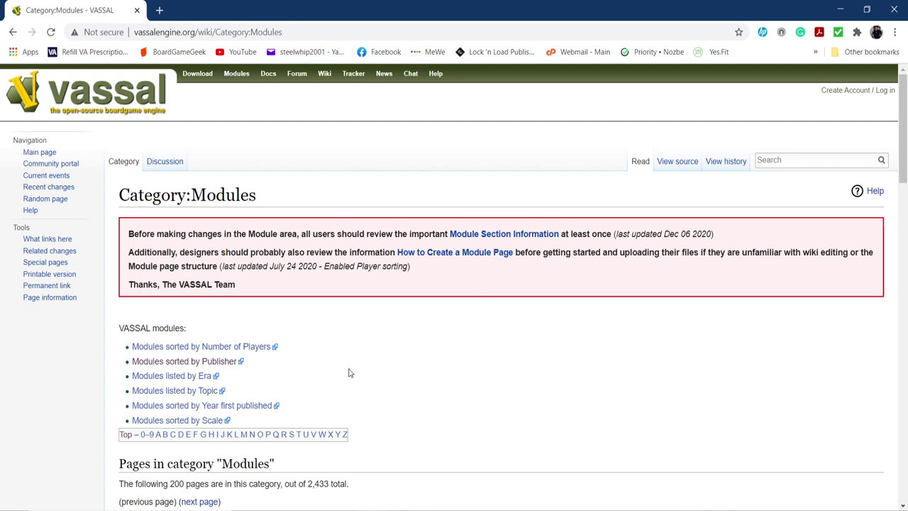
{"action": "left_click", "coordinate": [154, 366]}
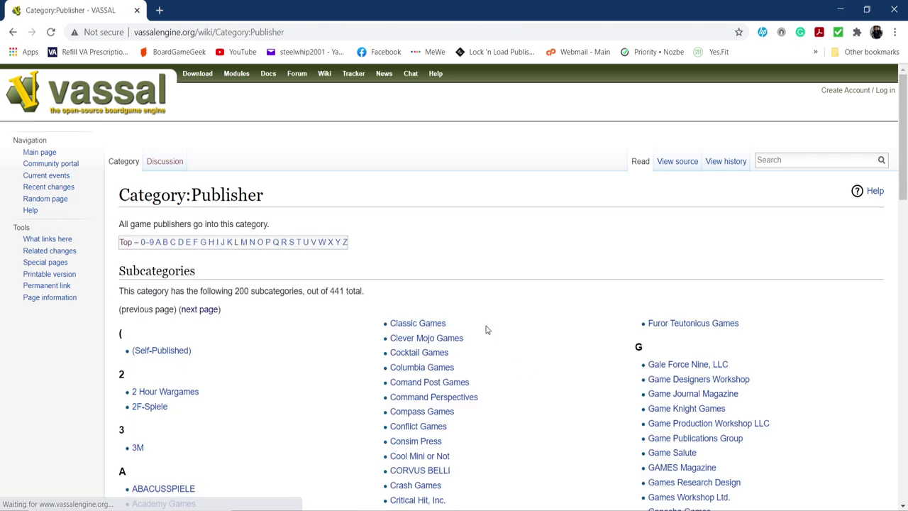
{"action": "left_click", "coordinate": [235, 242]}
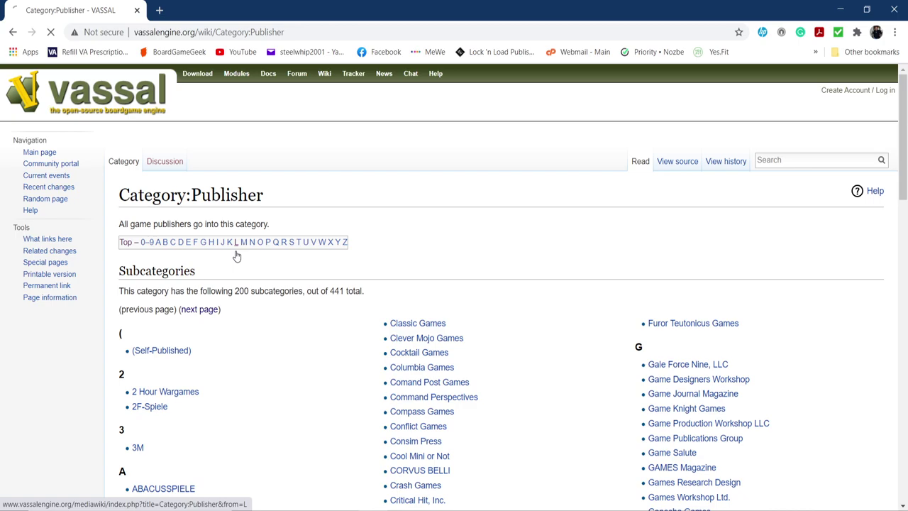
{"action": "scroll", "coordinate": [283, 381], "scroll_direction": "down", "scroll_amount": 7}
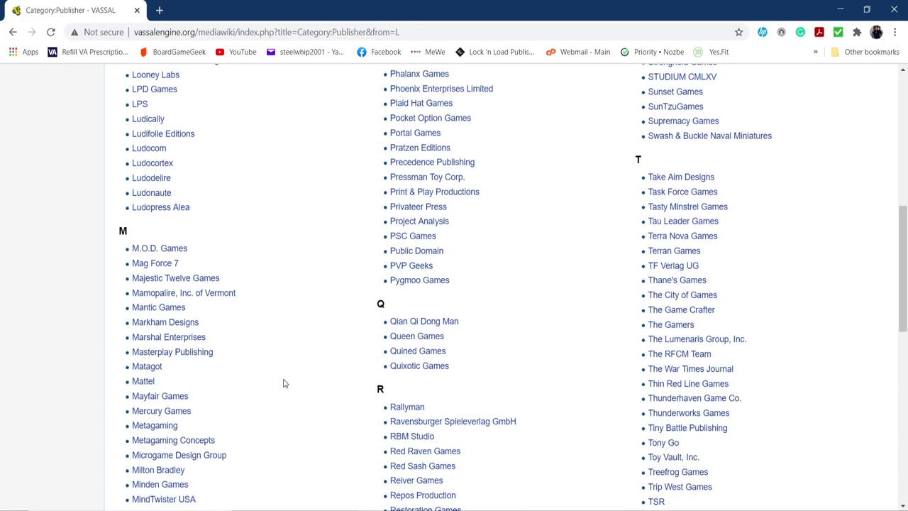
{"action": "scroll", "coordinate": [284, 381], "scroll_direction": "up", "scroll_amount": 2}
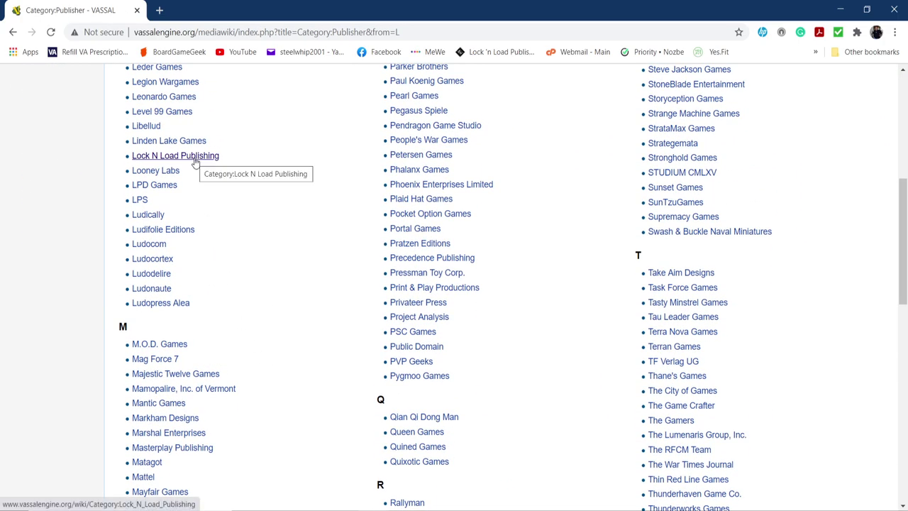
{"action": "left_click", "coordinate": [197, 157]}
Open the Lock 'n Load Tactical: Heroes Against the Red Star module page from the publisher's list
{"action": "scroll", "coordinate": [253, 361], "scroll_direction": "down", "scroll_amount": 3}
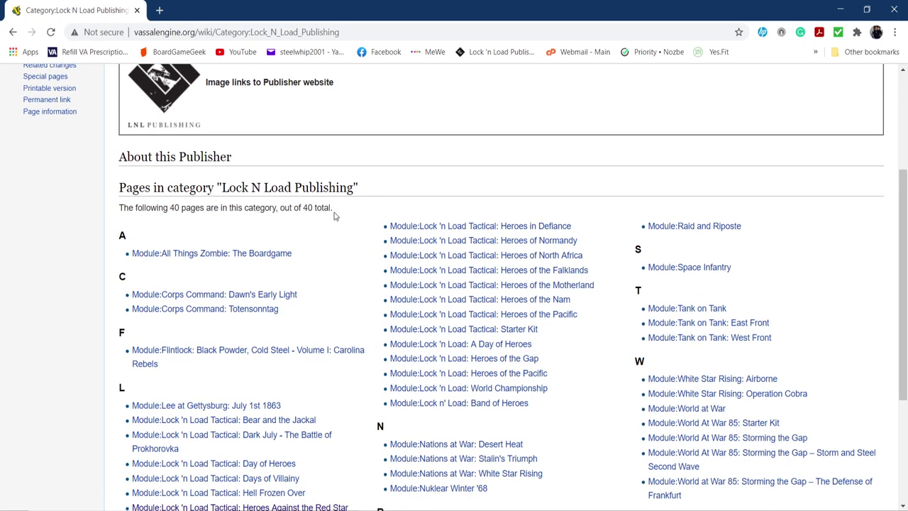
{"action": "scroll", "coordinate": [594, 373], "scroll_direction": "down", "scroll_amount": 1}
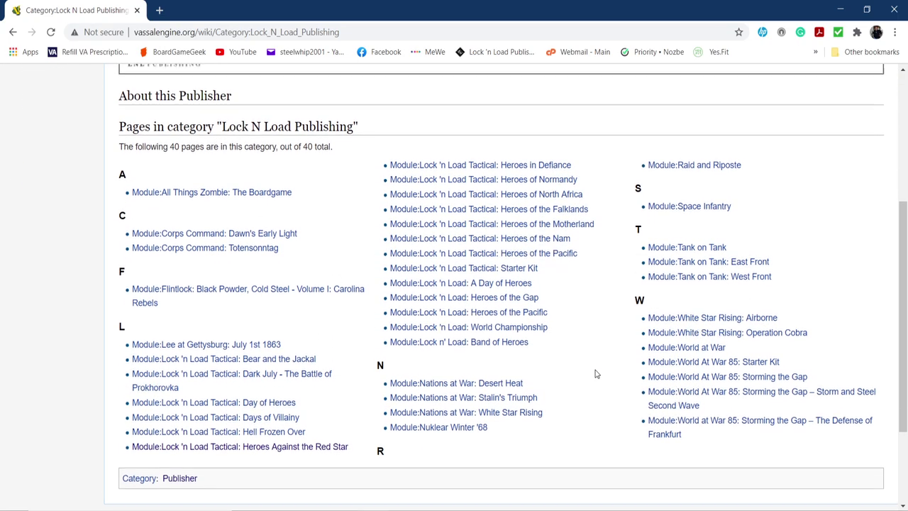
{"action": "scroll", "coordinate": [594, 373], "scroll_direction": "up", "scroll_amount": 1}
{"action": "scroll", "coordinate": [593, 373], "scroll_direction": "down", "scroll_amount": 1}
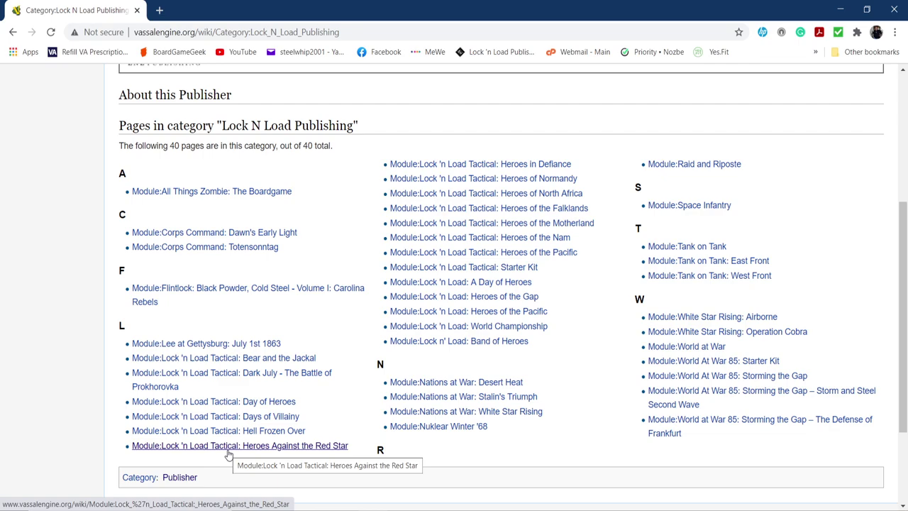
{"action": "left_click", "coordinate": [282, 447]}
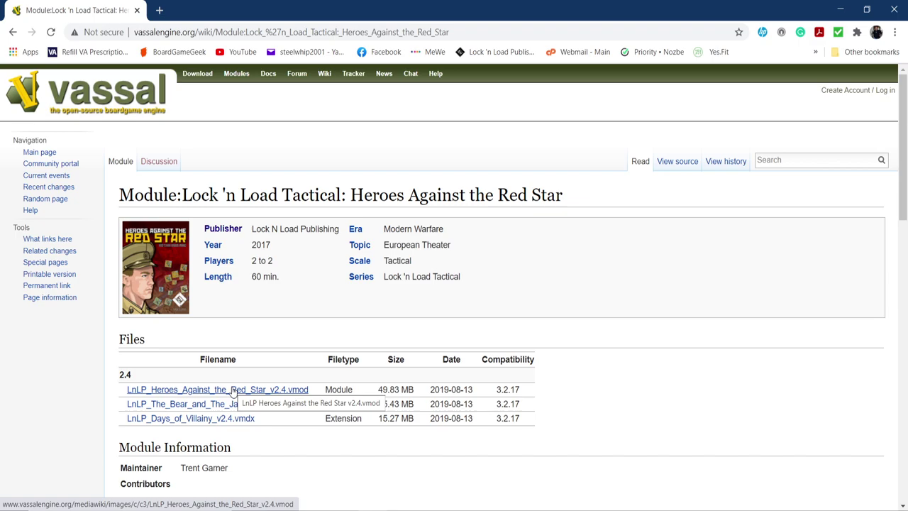
Download the module file LnLP_Heroes_Against_the_Red_Star_v2.4.vmod from the module page
{"action": "scroll", "coordinate": [241, 394], "scroll_direction": "down", "scroll_amount": 3}
{"action": "scroll", "coordinate": [244, 269], "scroll_direction": "up", "scroll_amount": 3}
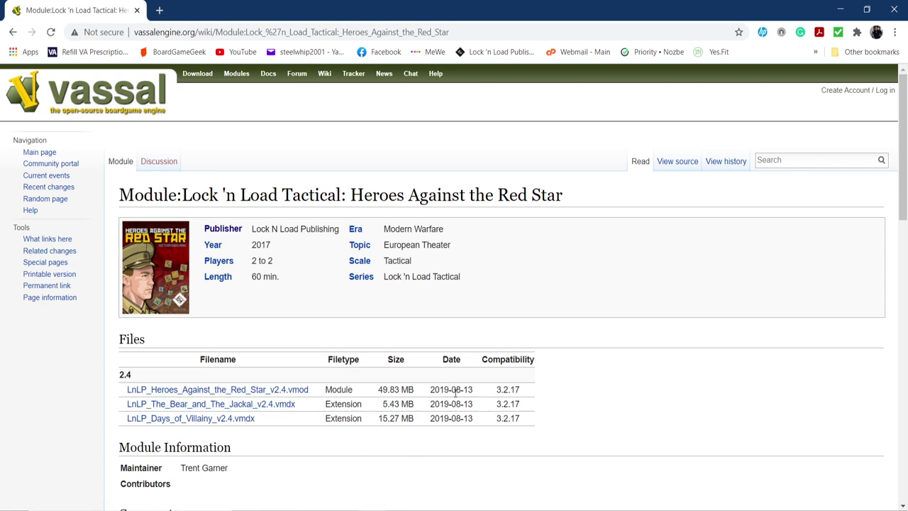
{"action": "left_click", "coordinate": [268, 391]}
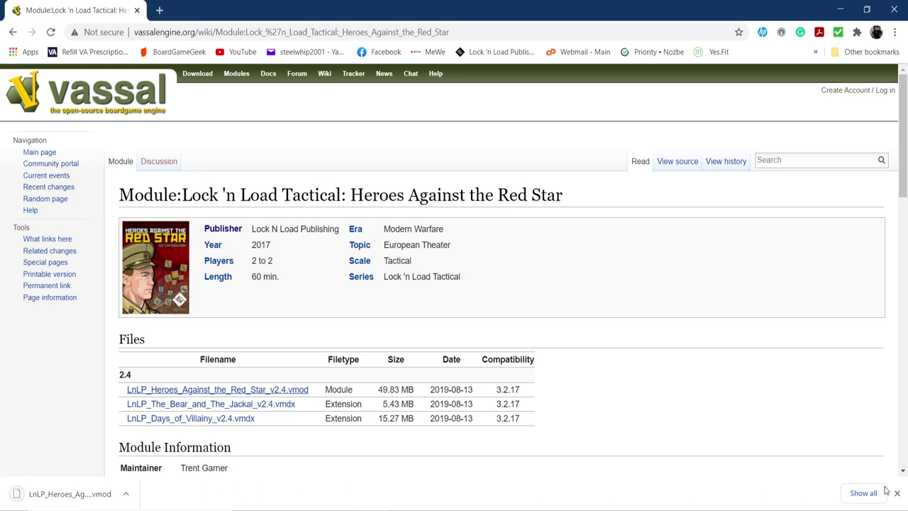
Show the downloaded module file in its folder and close the browser's downloads page
{"action": "left_click", "coordinate": [864, 493]}
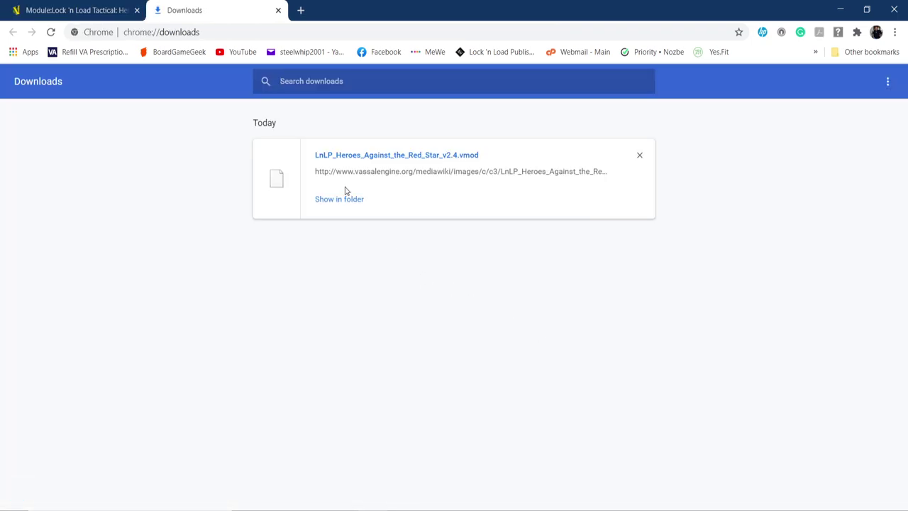
{"action": "left_click", "coordinate": [348, 203]}
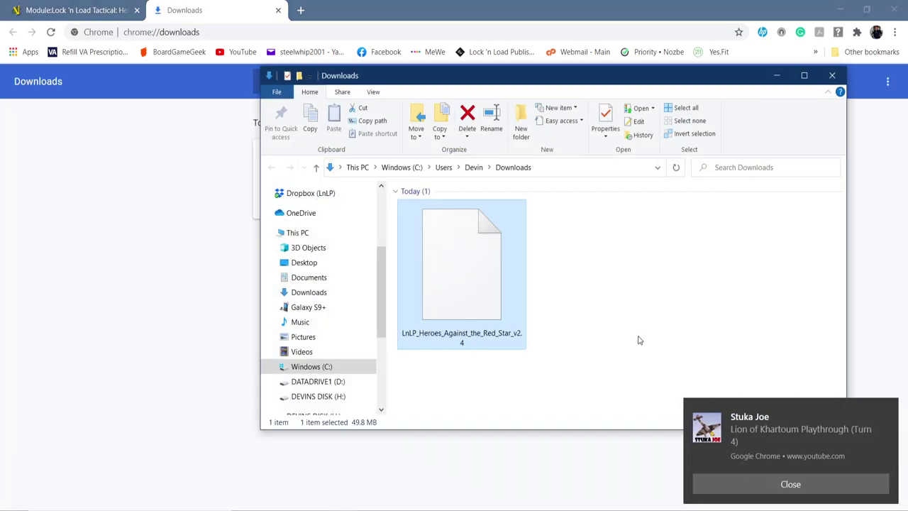
{"action": "left_click", "coordinate": [791, 484]}
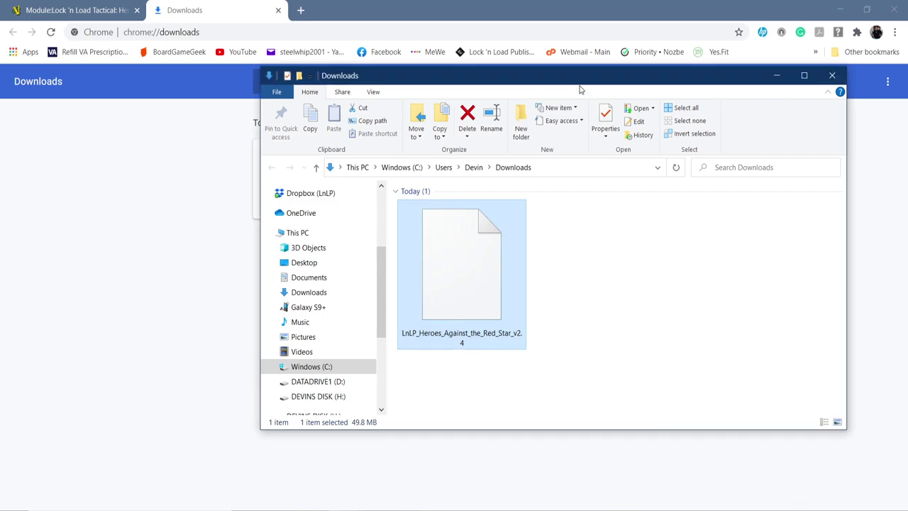
{"action": "left_click_drag", "start_coordinate": [614, 80], "coordinate": [557, 166]}
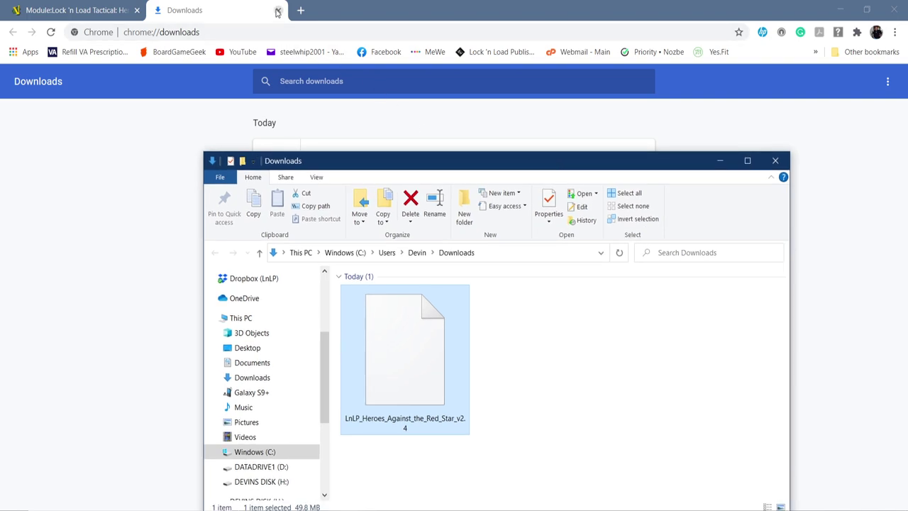
{"action": "left_click", "coordinate": [277, 12]}
{"action": "left_click", "coordinate": [278, 12]}
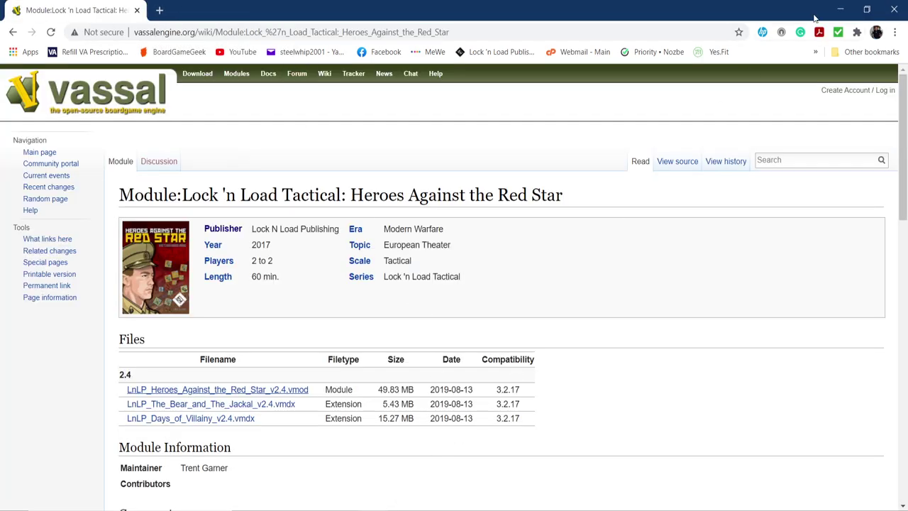
{"action": "key", "text": "alt+Tab"}
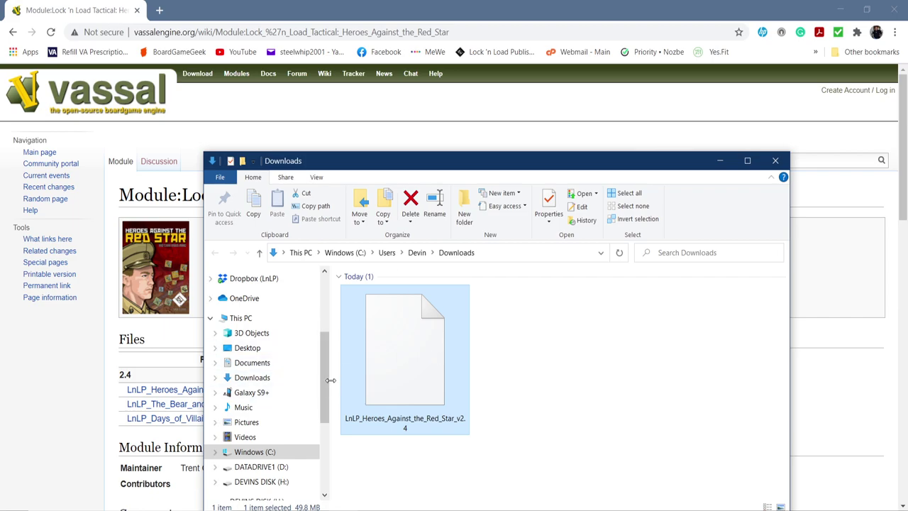
Expand DATADRIVE1 (D:), Program Files (x86) and VASSAL-3.2.17 in File Explorer's folder tree
{"action": "left_click_drag", "start_coordinate": [327, 380], "coordinate": [330, 425]}
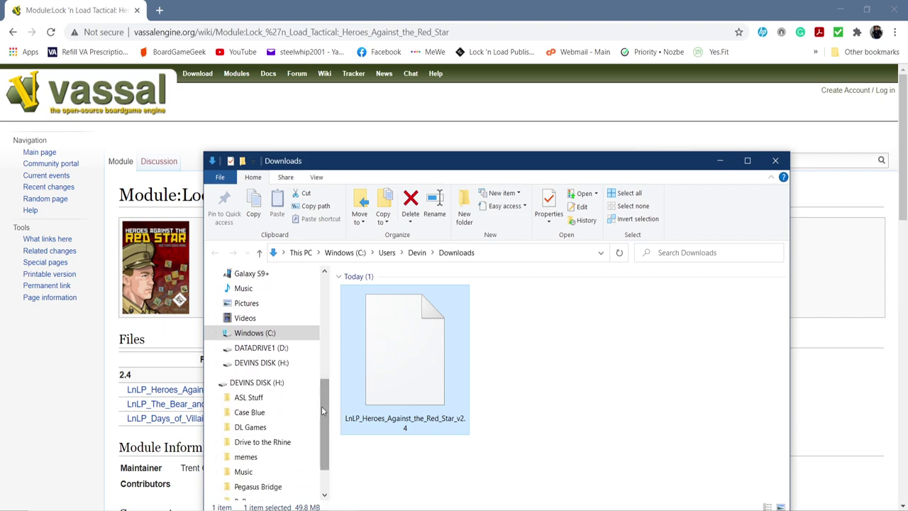
{"action": "left_click", "coordinate": [215, 348]}
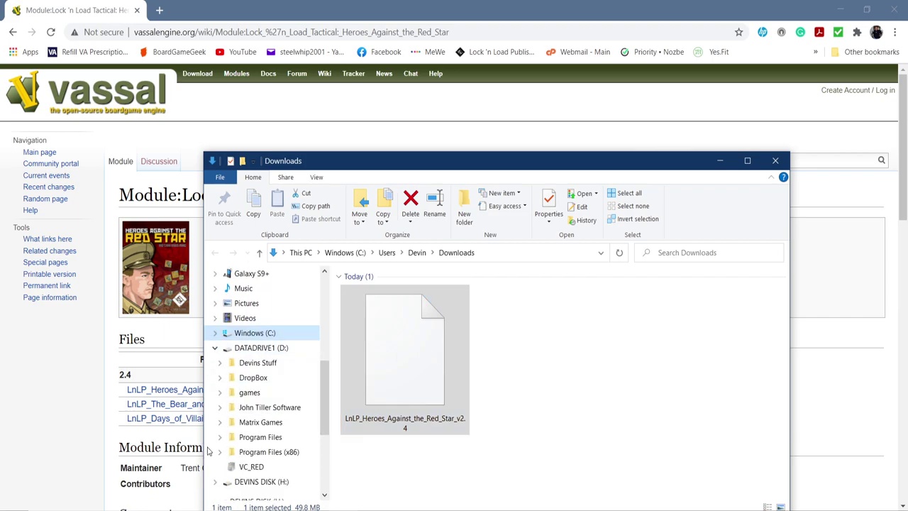
{"action": "left_click", "coordinate": [220, 449]}
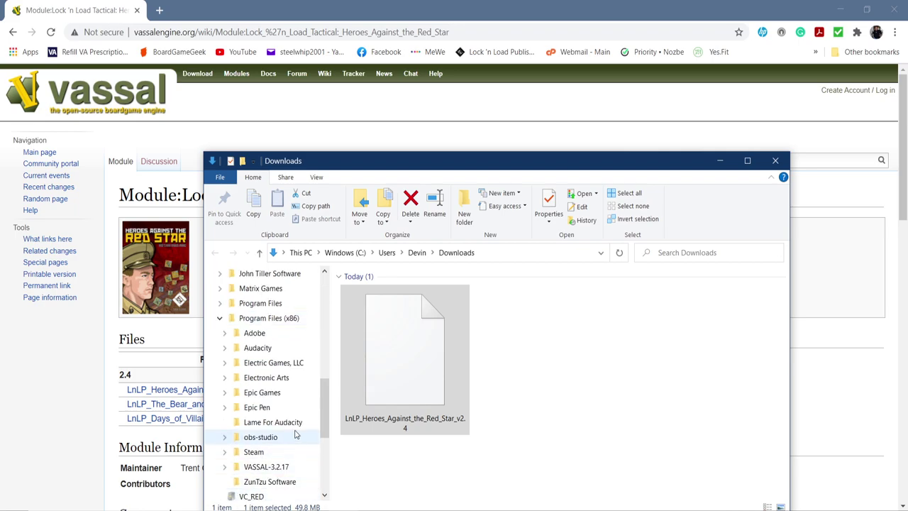
{"action": "left_click_drag", "start_coordinate": [324, 415], "coordinate": [328, 431]}
{"action": "scroll", "coordinate": [283, 422], "scroll_direction": "down", "scroll_amount": 1}
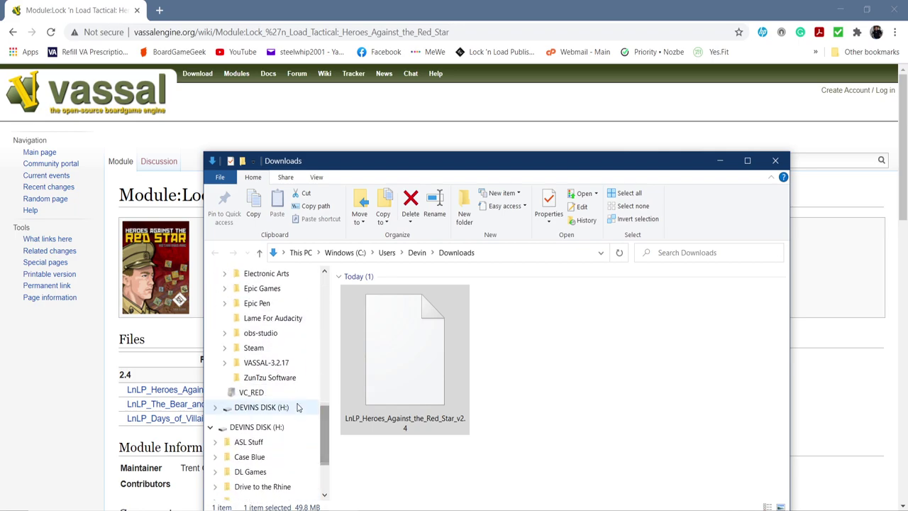
{"action": "left_click", "coordinate": [224, 365]}
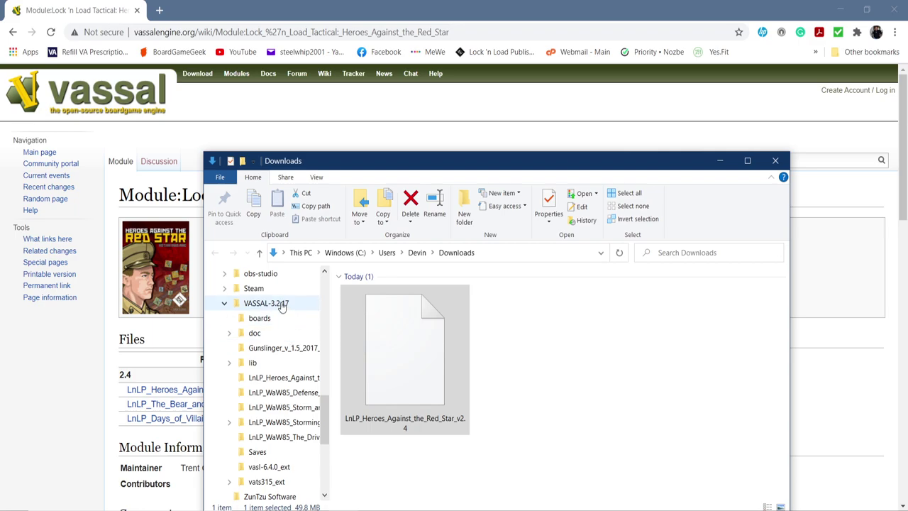
{"action": "mouse_move", "coordinate": [326, 414]}
{"action": "left_mouse_down"}
{"action": "mouse_move", "coordinate": [327, 444]}
{"action": "mouse_move", "coordinate": [327, 407]}
{"action": "left_mouse_up"}
Copy the downloaded Heroes Against the Red Star module into the VASSAL-3.2.17 folder and check that folder's contents
{"action": "left_click", "coordinate": [401, 363]}
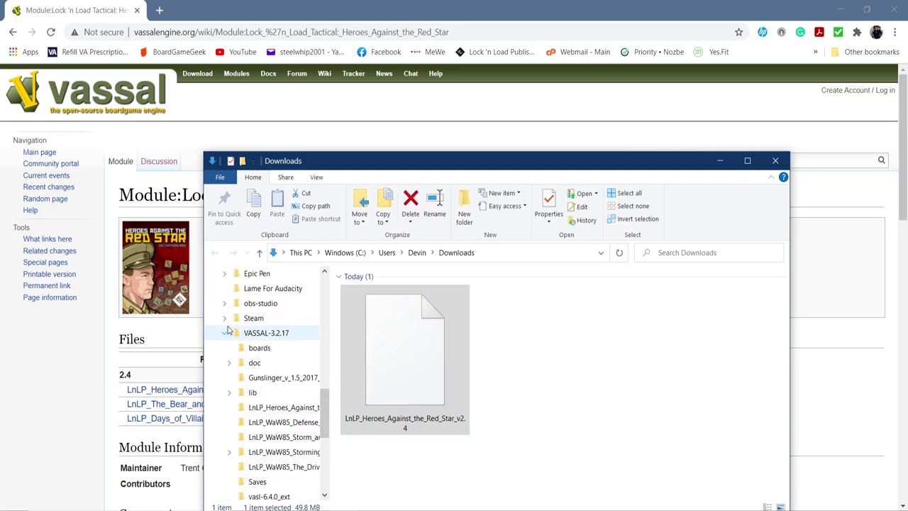
{"action": "left_click_drag", "start_coordinate": [399, 355], "coordinate": [268, 335]}
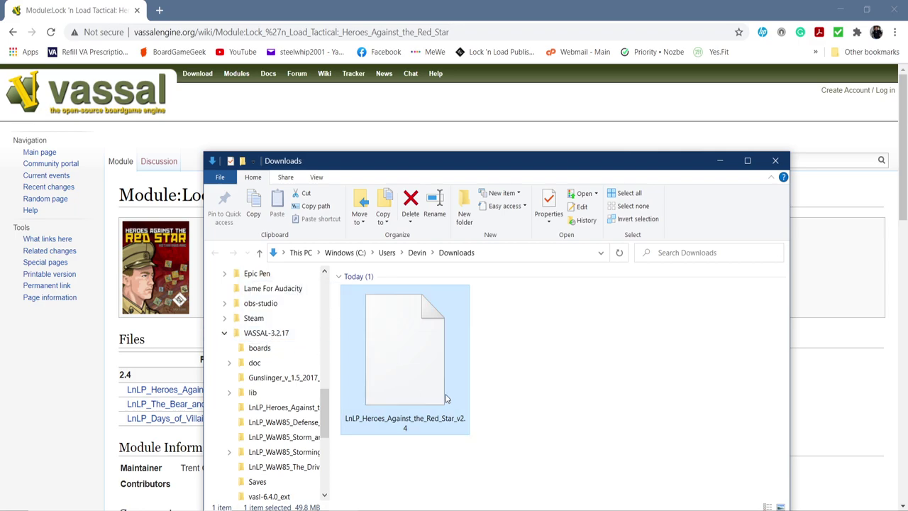
{"action": "left_click", "coordinate": [262, 335]}
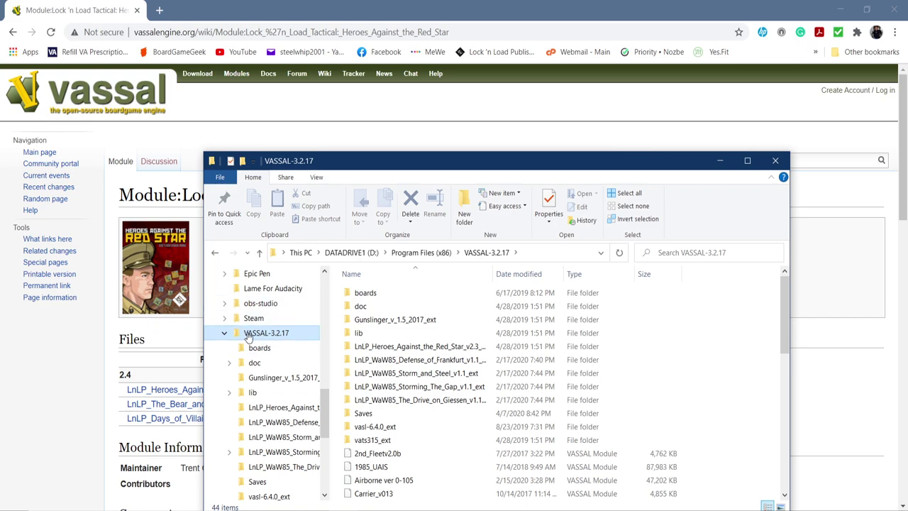
{"action": "scroll", "coordinate": [471, 358], "scroll_direction": "down", "scroll_amount": 4}
{"action": "scroll", "coordinate": [460, 365], "scroll_direction": "down", "scroll_amount": 2}
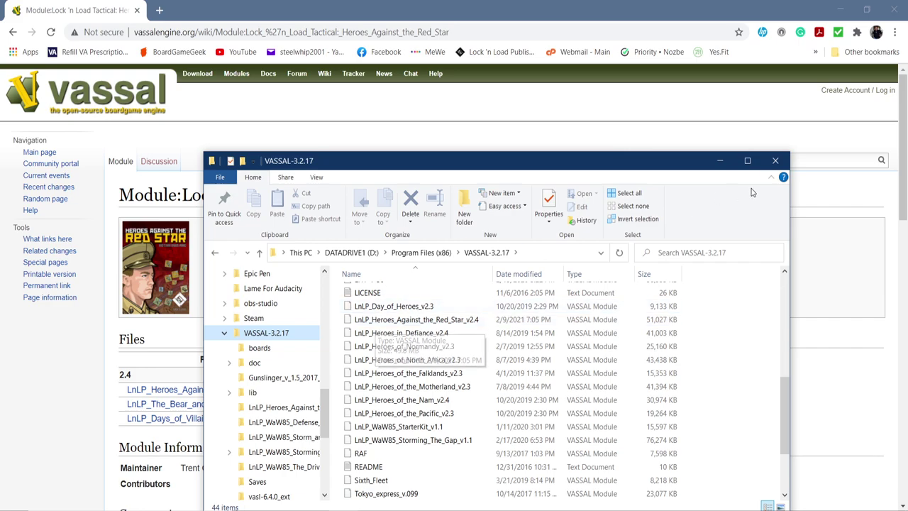
{"action": "left_click", "coordinate": [775, 160]}
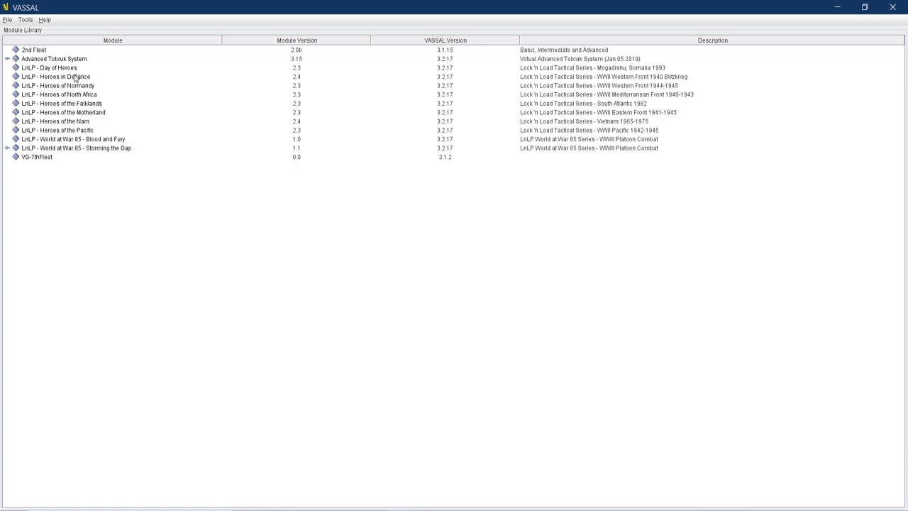
In VASSAL, try to import LnLP_Heroes_Against_the_Red_Star_v2.4 from the VASSAL-3.2.17 folder under Program Files (x86)
{"action": "left_click", "coordinate": [7, 19]}
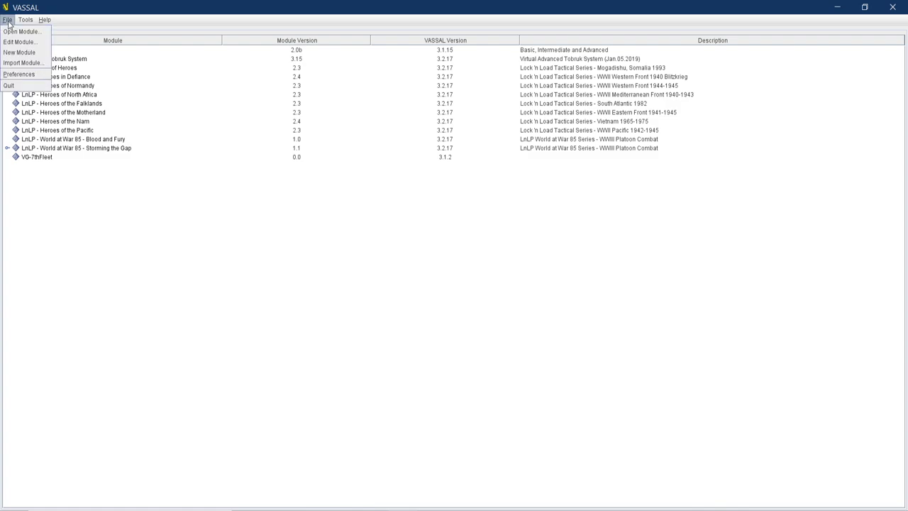
{"action": "left_click", "coordinate": [31, 63]}
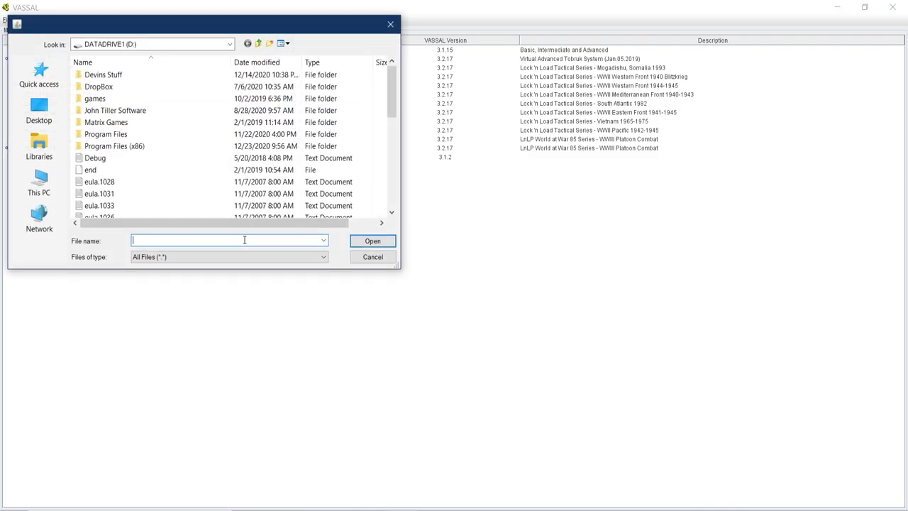
{"action": "left_click", "coordinate": [150, 146]}
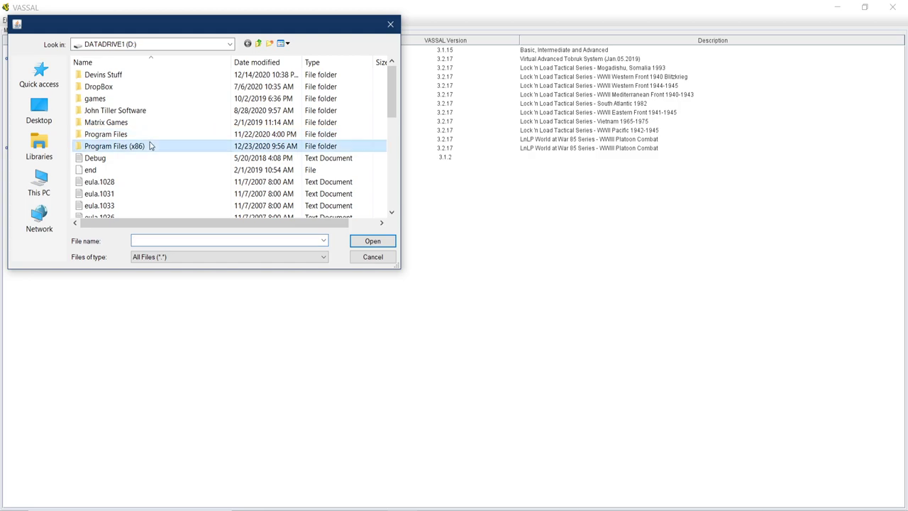
{"action": "double_click", "coordinate": [150, 145]}
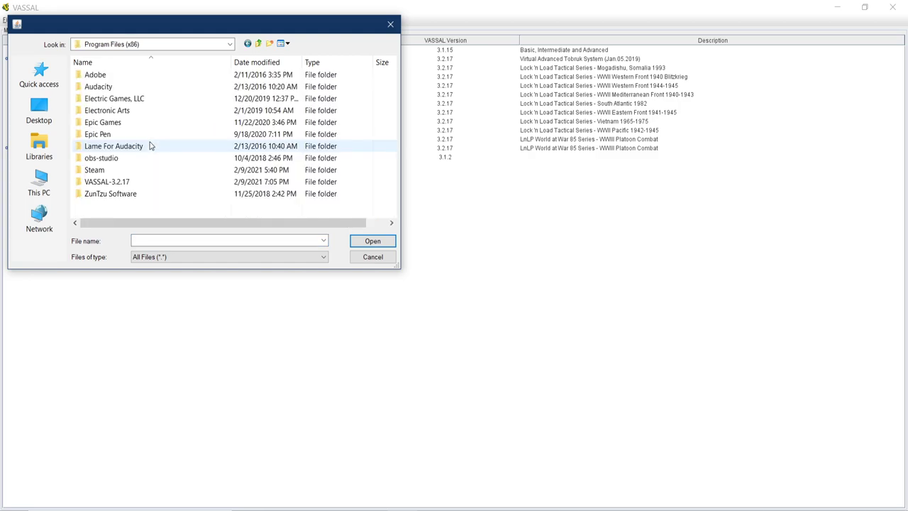
{"action": "double_click", "coordinate": [131, 186]}
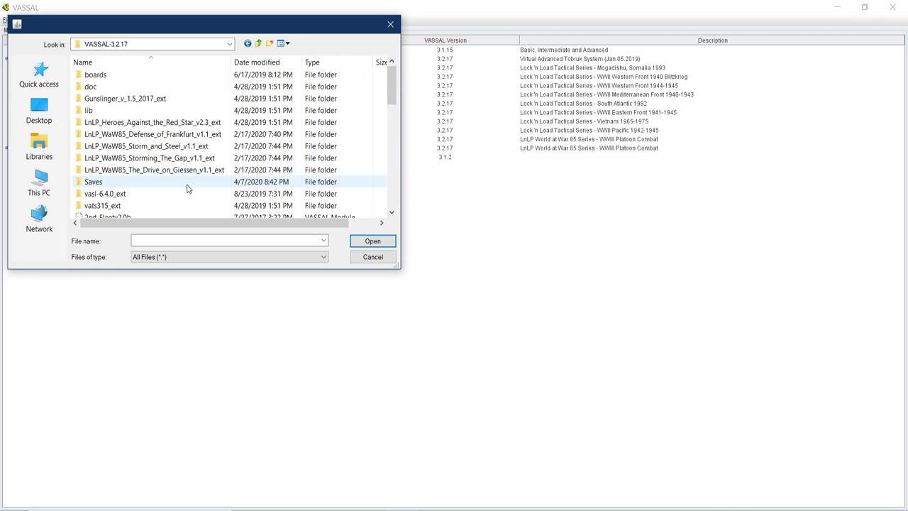
{"action": "left_click_drag", "start_coordinate": [390, 89], "coordinate": [390, 145]}
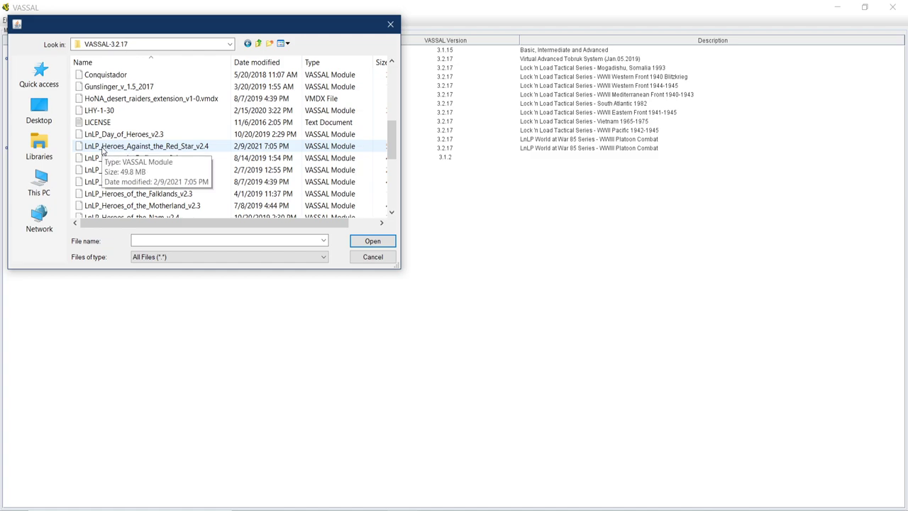
{"action": "left_click", "coordinate": [103, 146]}
{"action": "left_click", "coordinate": [374, 241]}
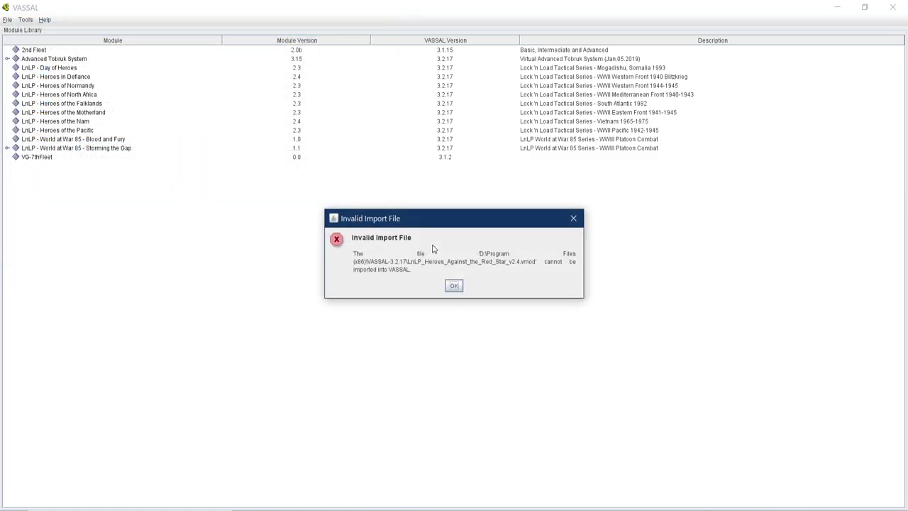
{"action": "left_click", "coordinate": [454, 287]}
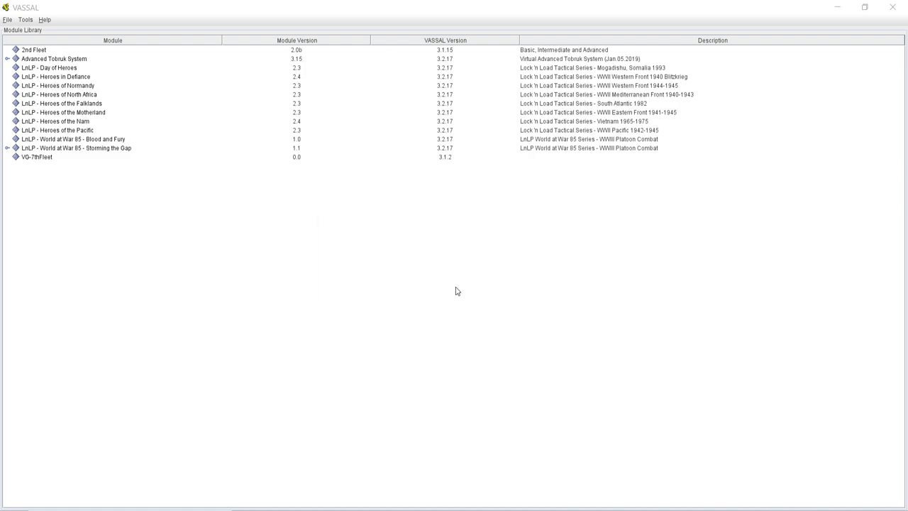
Open the module LnLP_Heroes_Against_the_Red_Star_v2.4 from the VASSAL-3.2.17 folder
{"action": "left_click", "coordinate": [7, 20]}
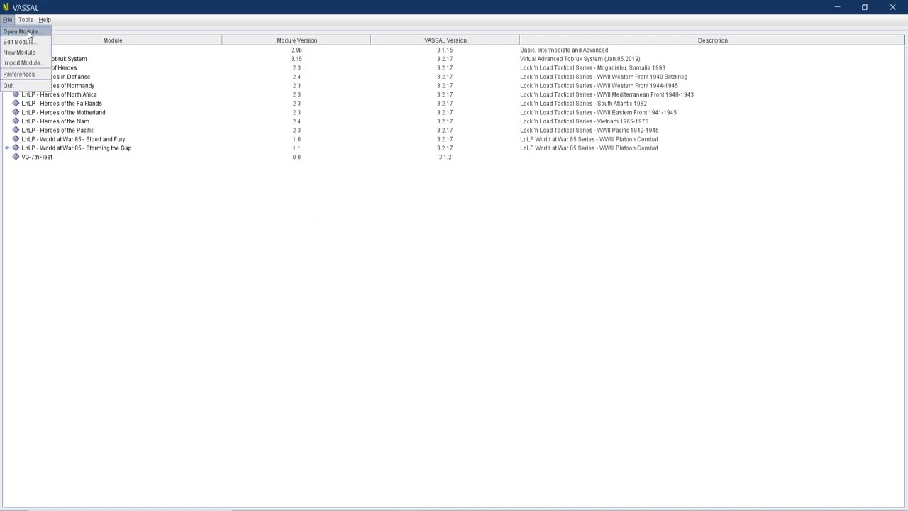
{"action": "left_click", "coordinate": [29, 33]}
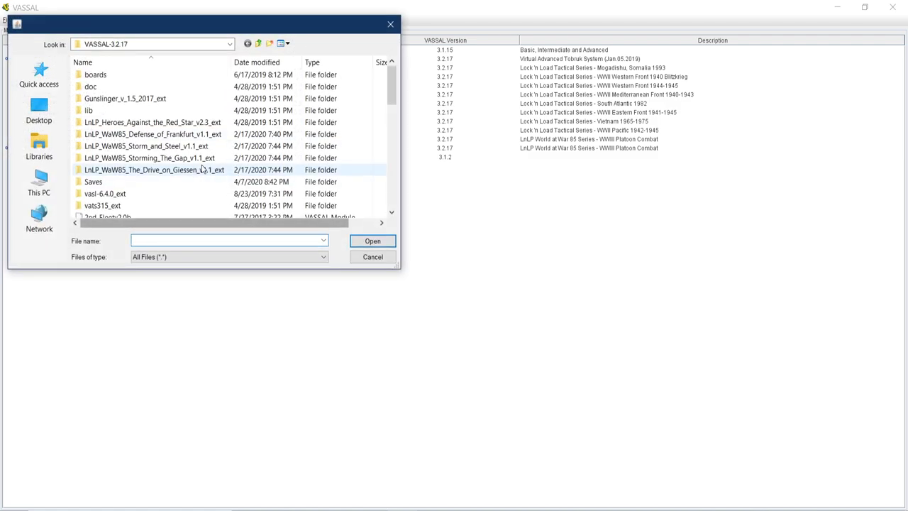
{"action": "scroll", "coordinate": [213, 174], "scroll_direction": "down", "scroll_amount": 3}
{"action": "scroll", "coordinate": [230, 198], "scroll_direction": "down", "scroll_amount": 4}
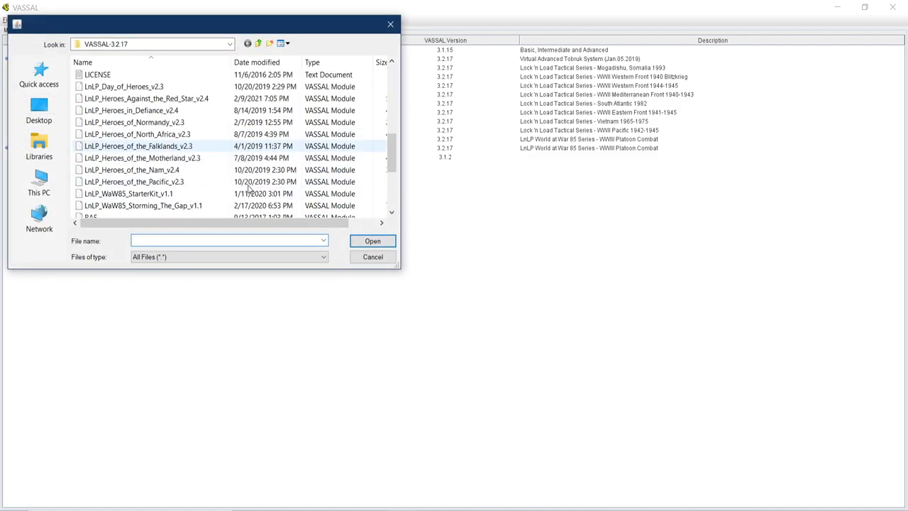
{"action": "left_click", "coordinate": [193, 102]}
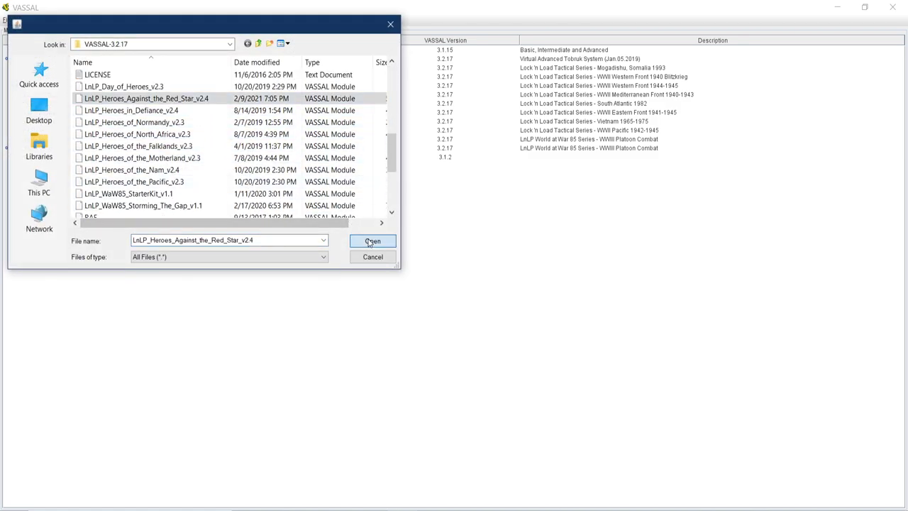
{"action": "left_click", "coordinate": [370, 241]}
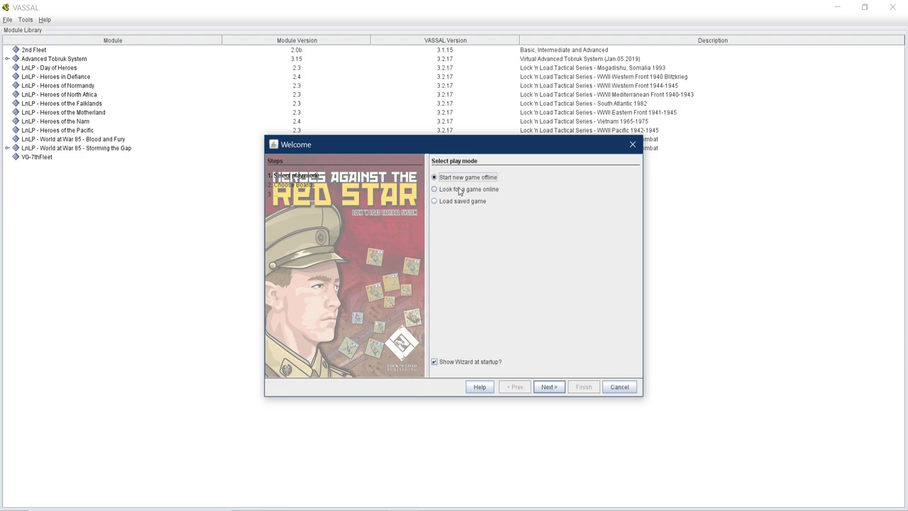
Look through the play modes in the Welcome wizard and proceed with starting a new game offline
{"action": "left_click", "coordinate": [495, 193]}
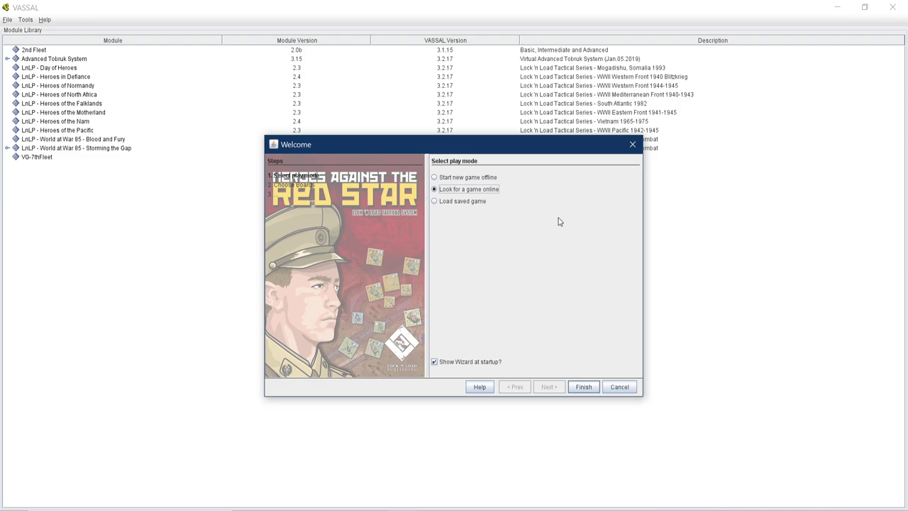
{"action": "left_click", "coordinate": [465, 202]}
{"action": "left_click", "coordinate": [477, 177]}
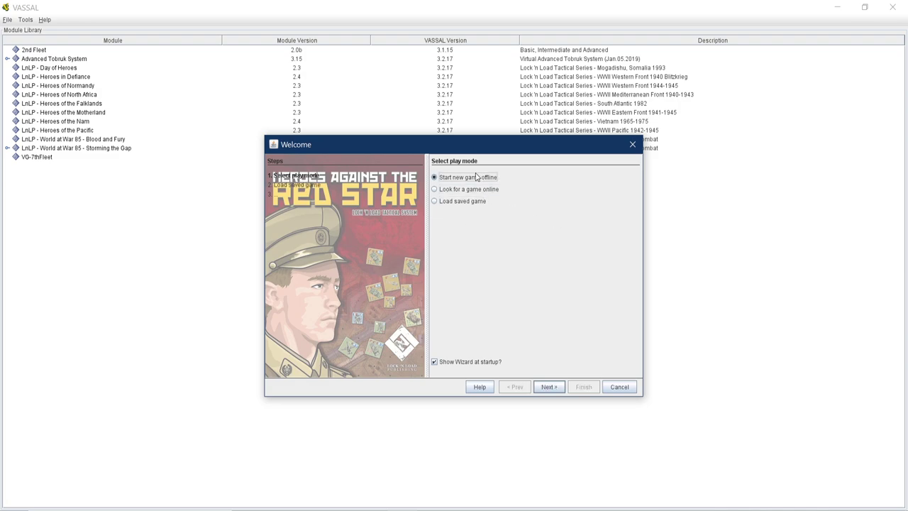
{"action": "left_click", "coordinate": [549, 388]}
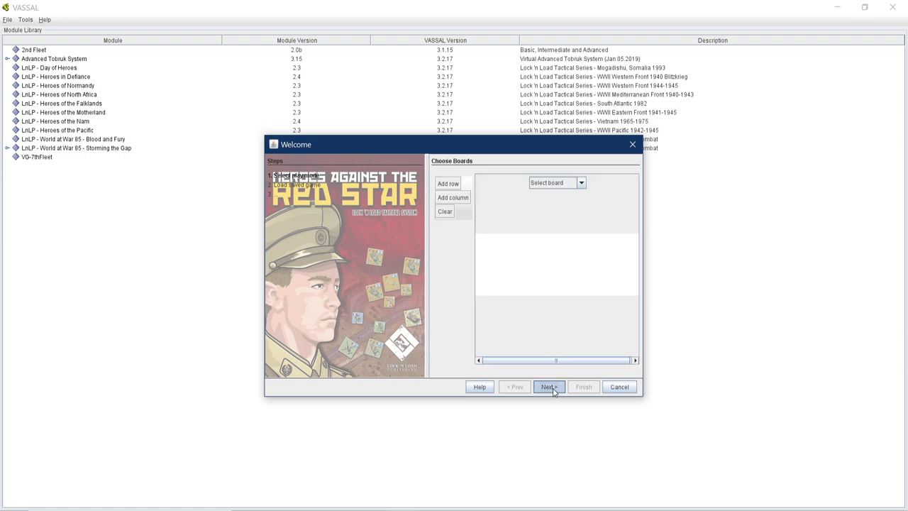
Choose HAtRS Map 25 as the first board and view its full width in the preview
{"action": "left_click", "coordinate": [581, 183]}
{"action": "scroll", "coordinate": [559, 216], "scroll_direction": "down", "scroll_amount": 2}
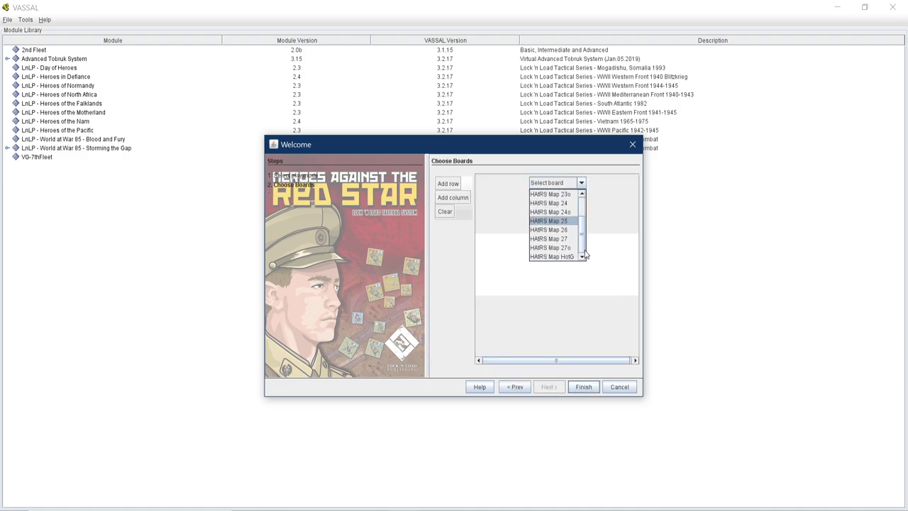
{"action": "left_click", "coordinate": [558, 221]}
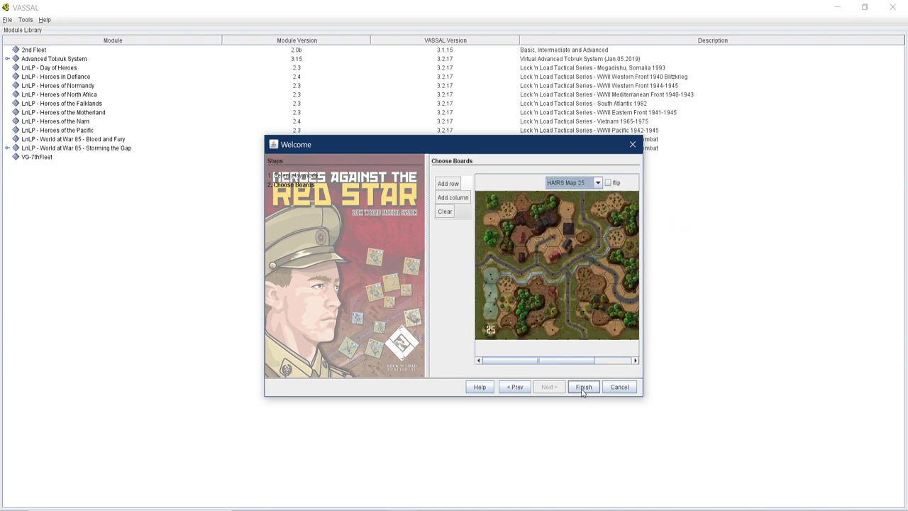
{"action": "left_click_drag", "start_coordinate": [583, 362], "coordinate": [637, 362]}
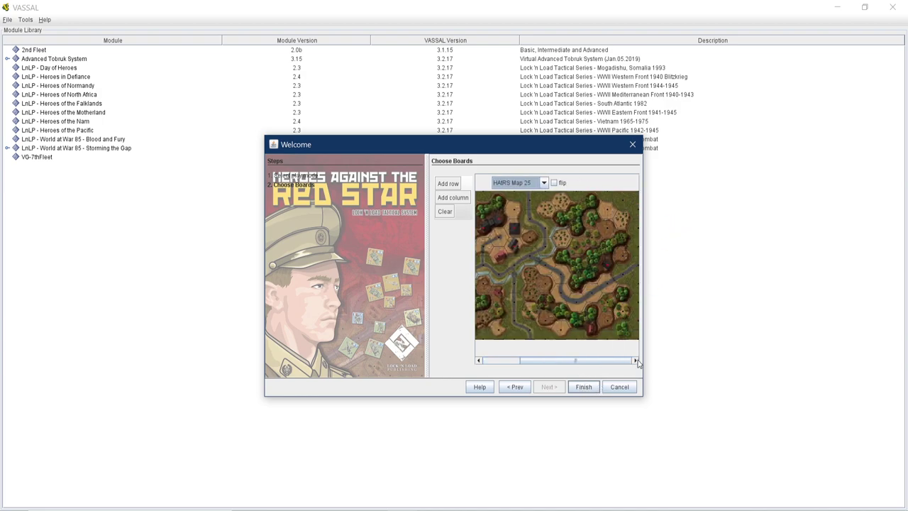
Add a second board row and choose HAtRS Map 23 for it
{"action": "left_click", "coordinate": [447, 183]}
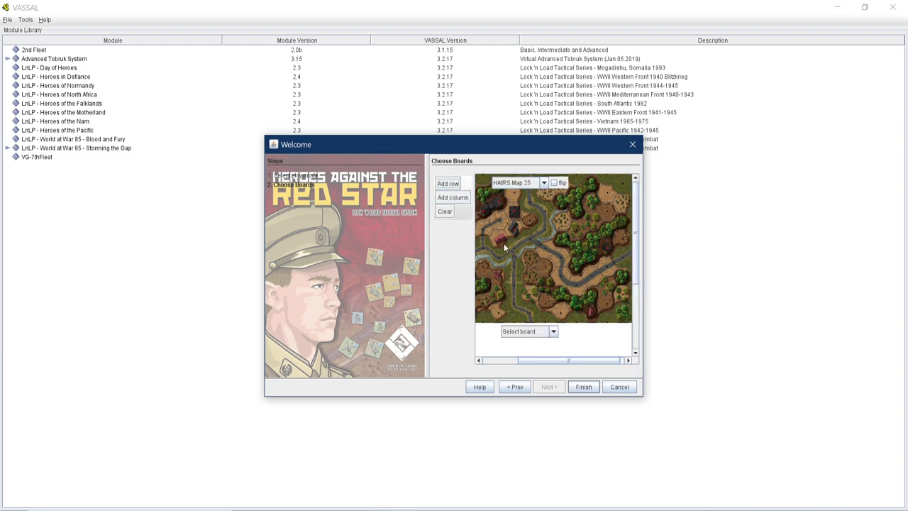
{"action": "left_click", "coordinate": [553, 331]}
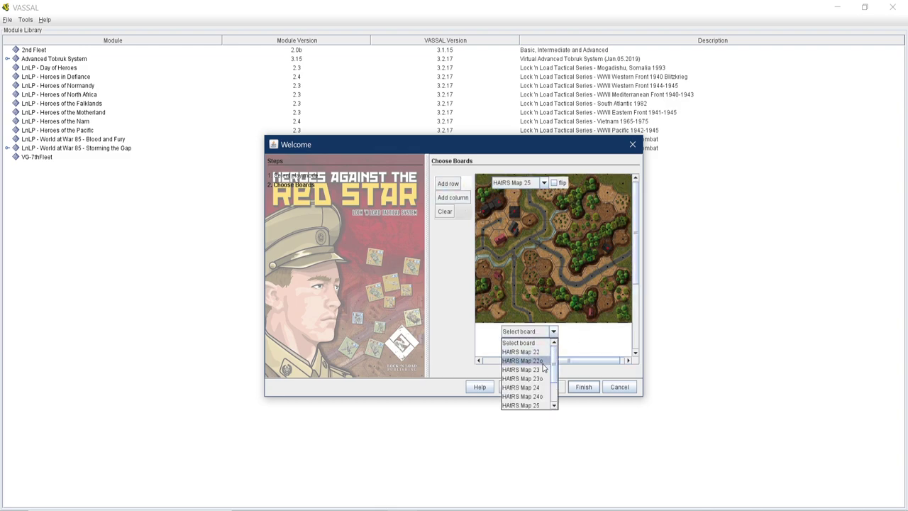
{"action": "left_click", "coordinate": [542, 369]}
{"action": "scroll", "coordinate": [587, 338], "scroll_direction": "down", "scroll_amount": 3}
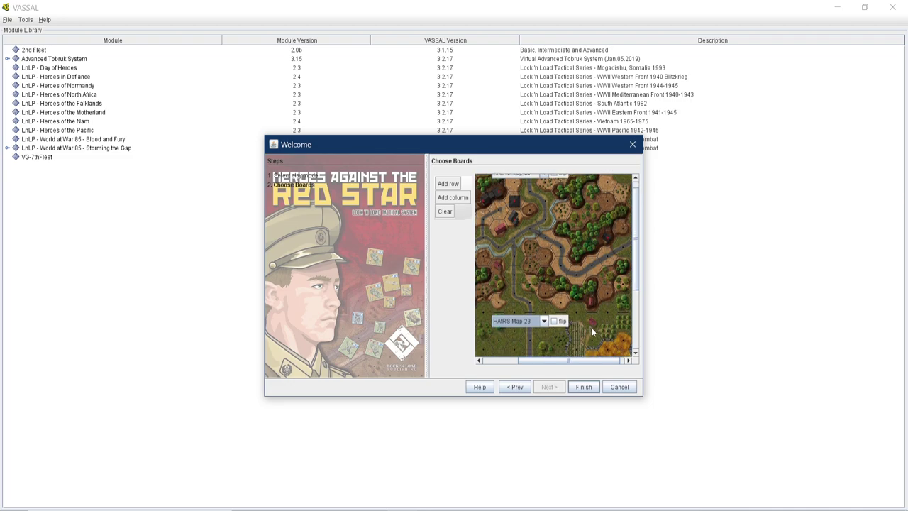
{"action": "scroll", "coordinate": [605, 324], "scroll_direction": "down", "scroll_amount": 1}
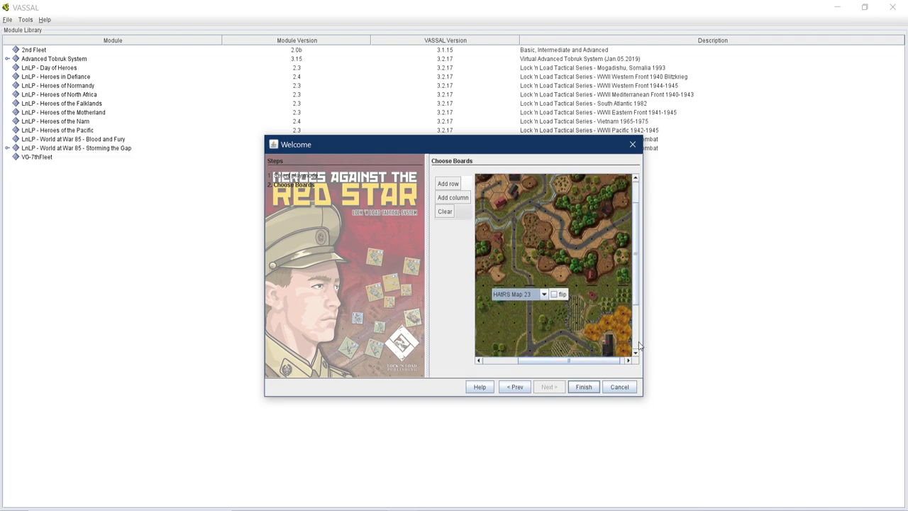
Enlarge the wizard to show both boards, flip HAtRS Map 23 and finish the board setup
{"action": "left_click_drag", "start_coordinate": [644, 341], "coordinate": [826, 341]}
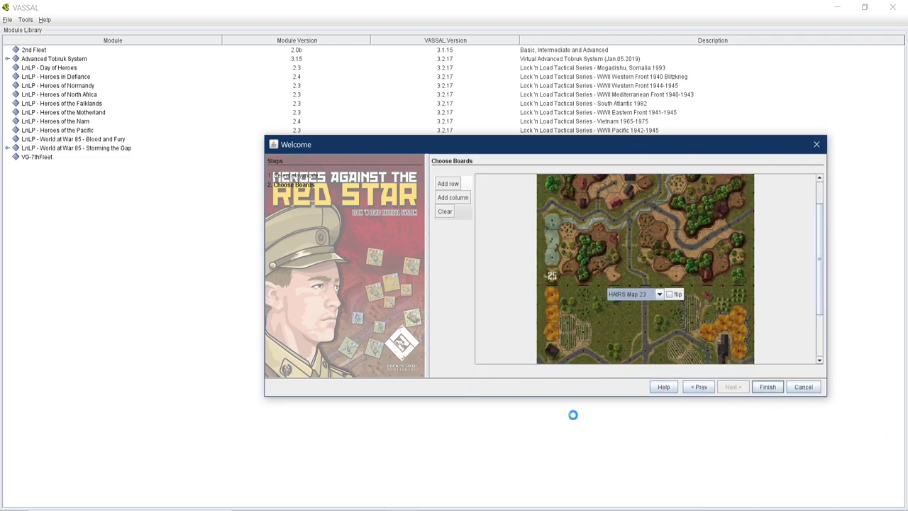
{"action": "left_click_drag", "start_coordinate": [580, 395], "coordinate": [592, 510]}
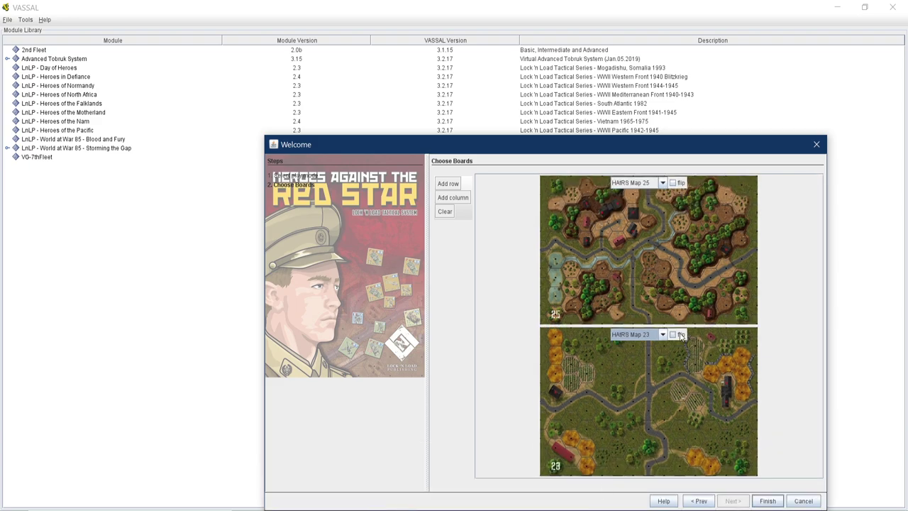
{"action": "left_click", "coordinate": [674, 335]}
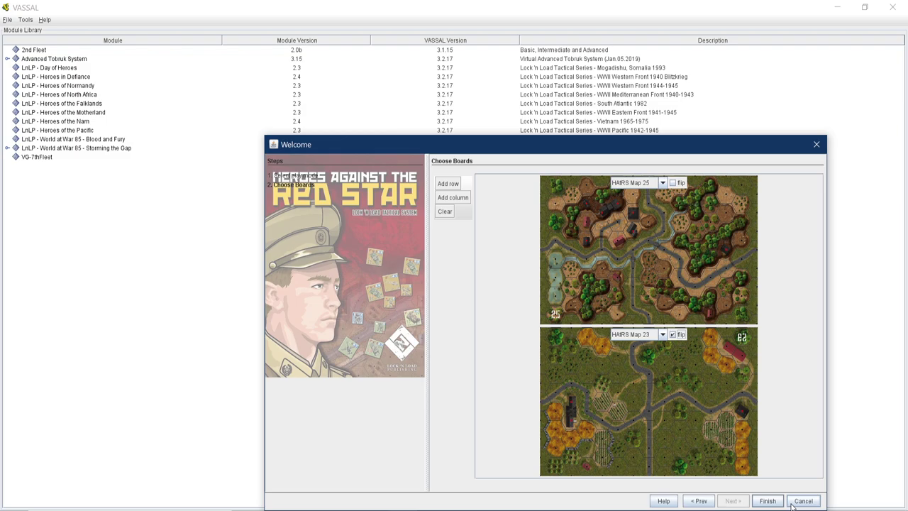
{"action": "left_click", "coordinate": [768, 501]}
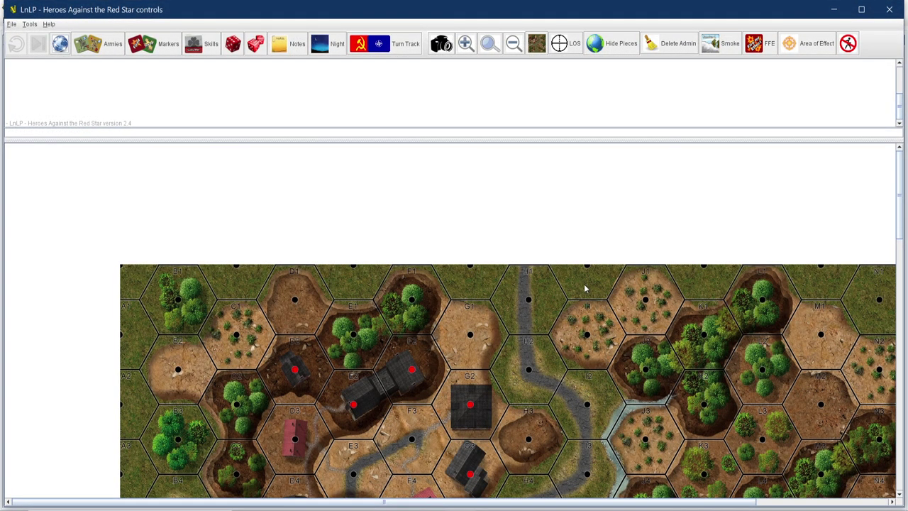
Examine the combined layout of boards 25 and 23 zoomed out, and return to a closer map view
{"action": "left_click", "coordinate": [513, 43]}
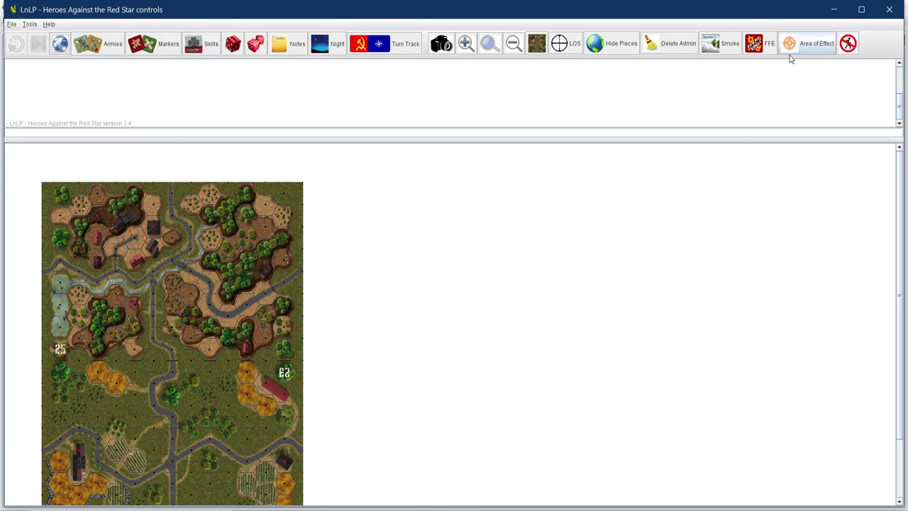
{"action": "scroll", "coordinate": [206, 361], "scroll_direction": "down", "scroll_amount": 2}
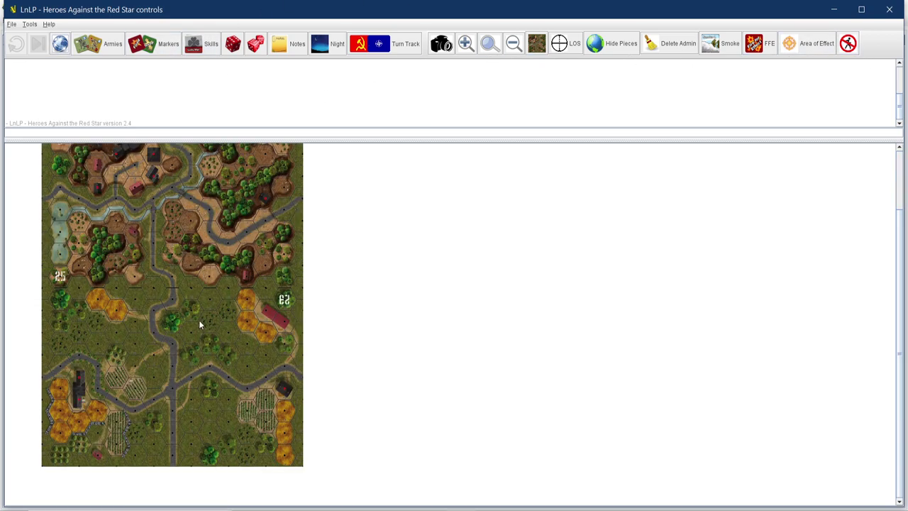
{"action": "scroll", "coordinate": [132, 322], "scroll_direction": "up", "scroll_amount": 2}
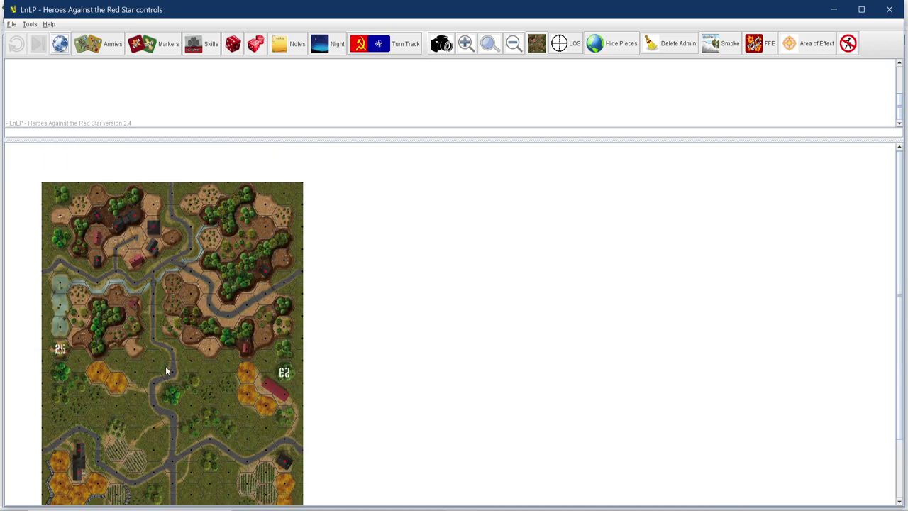
{"action": "left_click", "coordinate": [473, 44]}
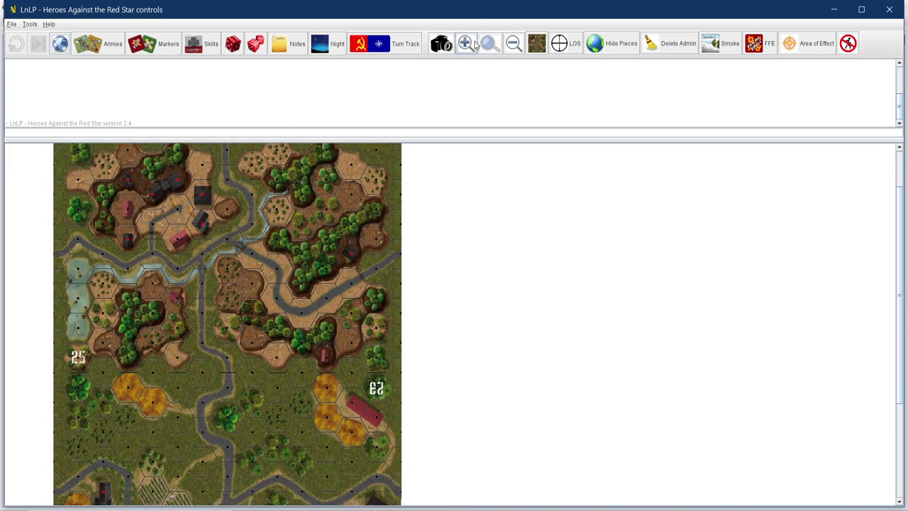
{"action": "scroll", "coordinate": [409, 277], "scroll_direction": "up", "scroll_amount": 2}
{"action": "scroll", "coordinate": [410, 276], "scroll_direction": "down", "scroll_amount": 6}
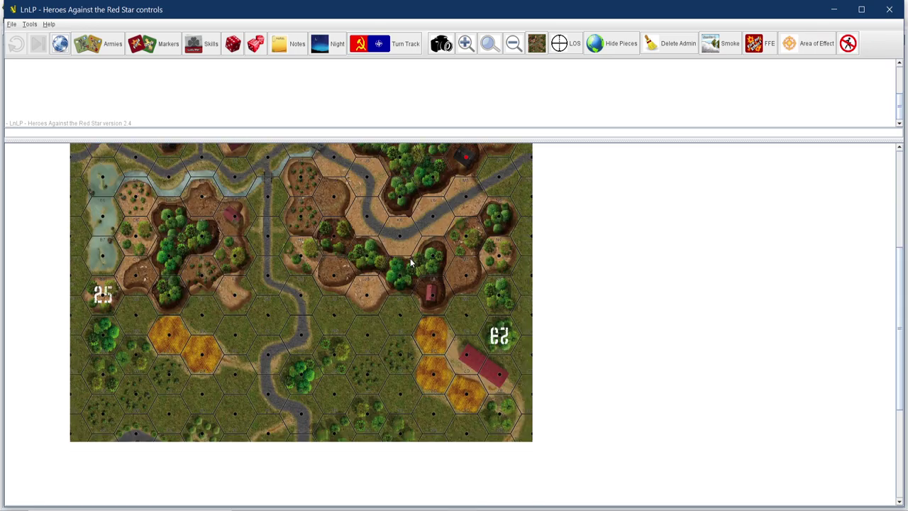
{"action": "left_click", "coordinate": [465, 44]}
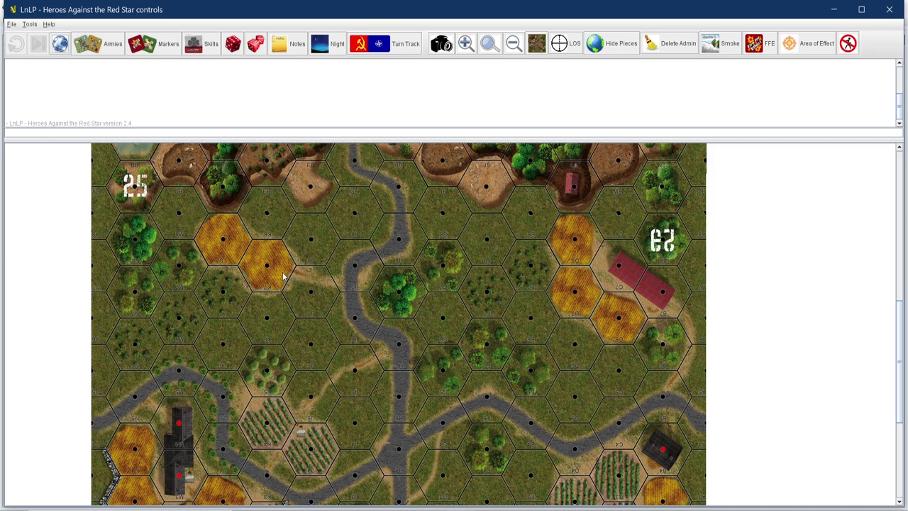
Open the Armies palette and browse NATO's West German armor and the Warsaw Pact's Soviet weapon teams
{"action": "left_click", "coordinate": [108, 44]}
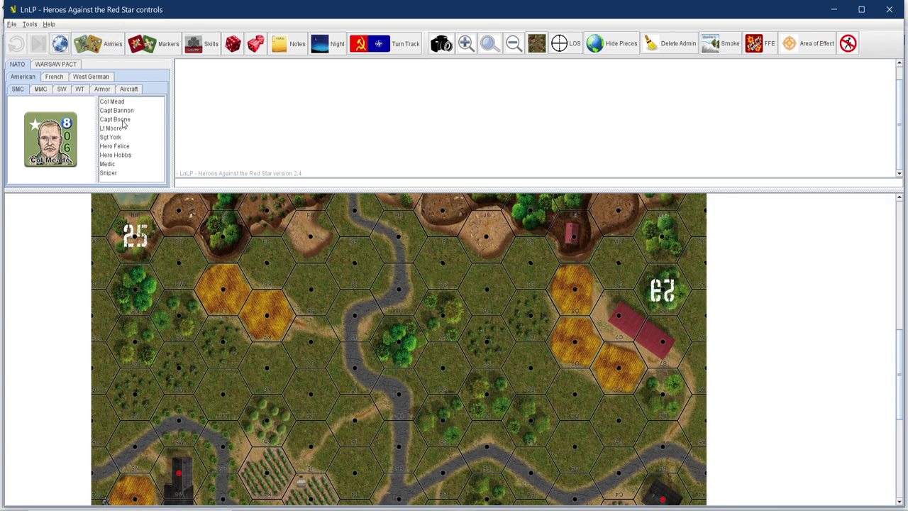
{"action": "left_click", "coordinate": [58, 78]}
{"action": "left_click", "coordinate": [89, 78]}
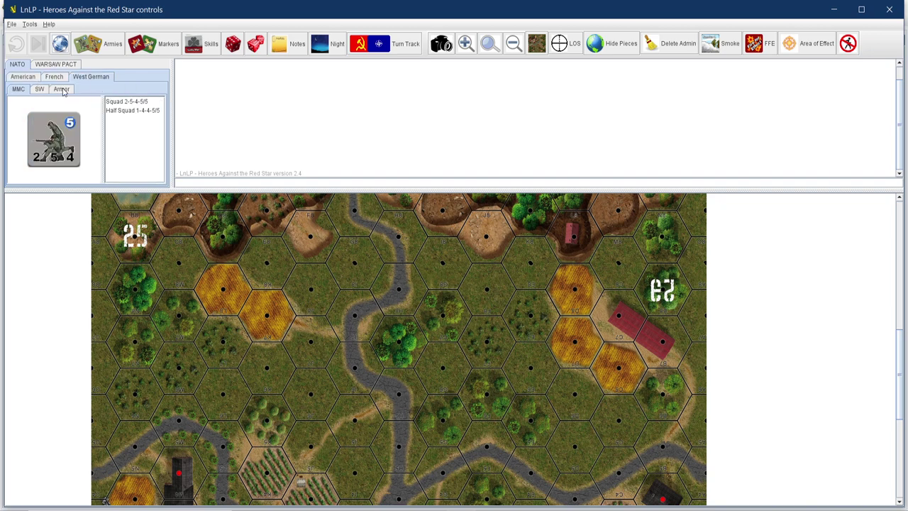
{"action": "left_click", "coordinate": [39, 89]}
{"action": "left_click", "coordinate": [62, 90]}
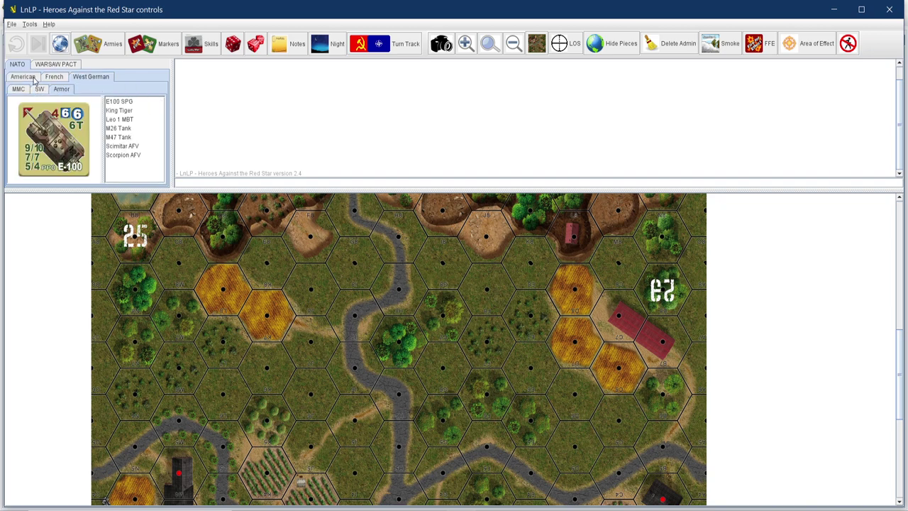
{"action": "left_click", "coordinate": [62, 66]}
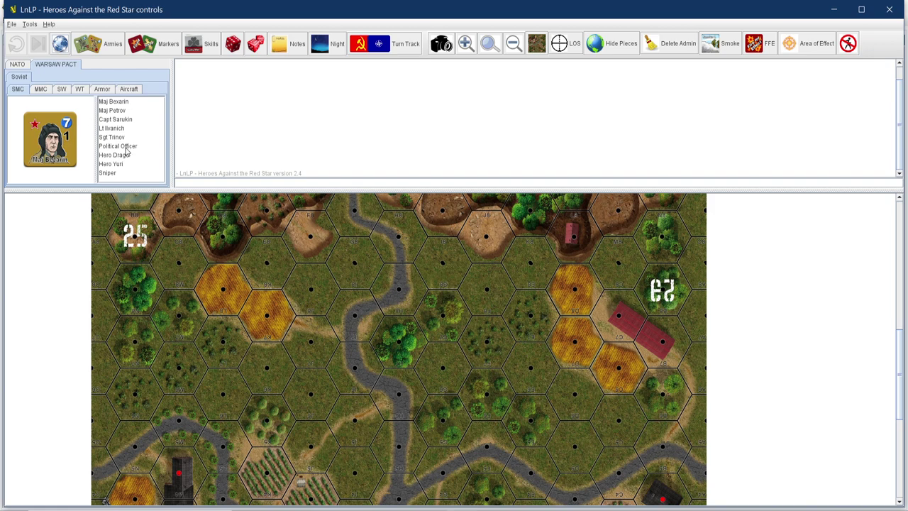
{"action": "left_click", "coordinate": [82, 91]}
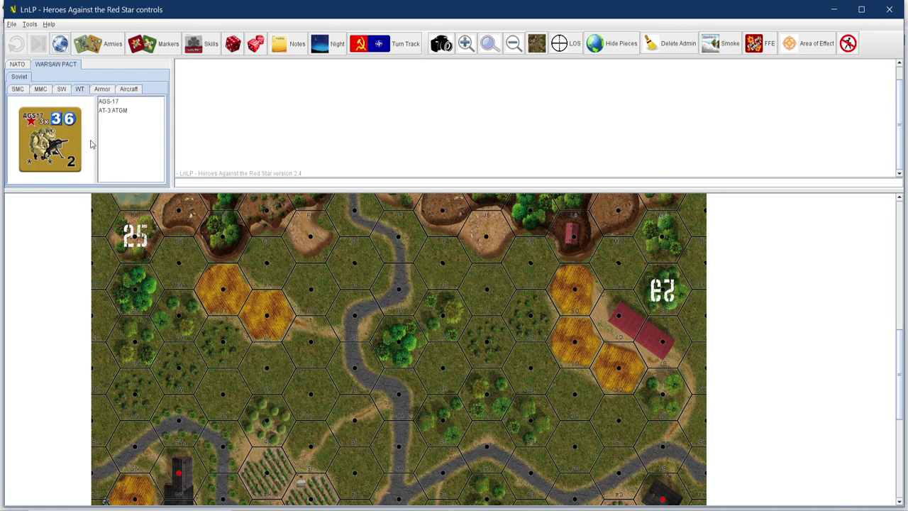
Place two Soviet Squad 3-3-4-6/6 counters beside the map, move one onto board 23 and look over both boards
{"action": "left_click", "coordinate": [40, 89]}
{"action": "left_click", "coordinate": [126, 104]}
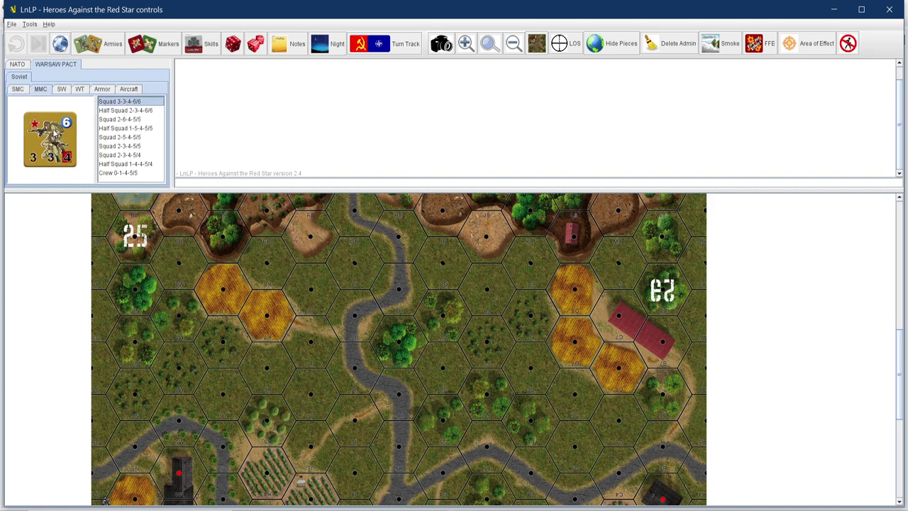
{"action": "left_click_drag", "start_coordinate": [55, 133], "coordinate": [62, 277]}
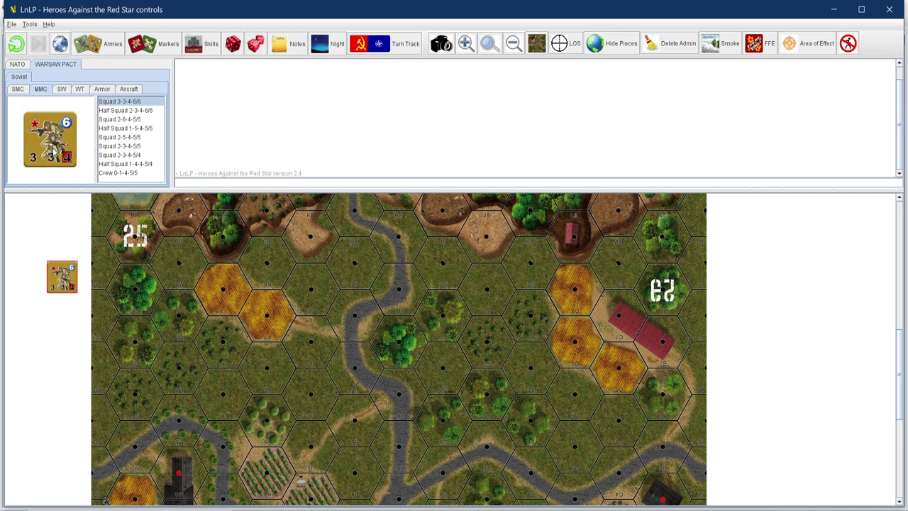
{"action": "left_click_drag", "start_coordinate": [54, 150], "coordinate": [61, 346]}
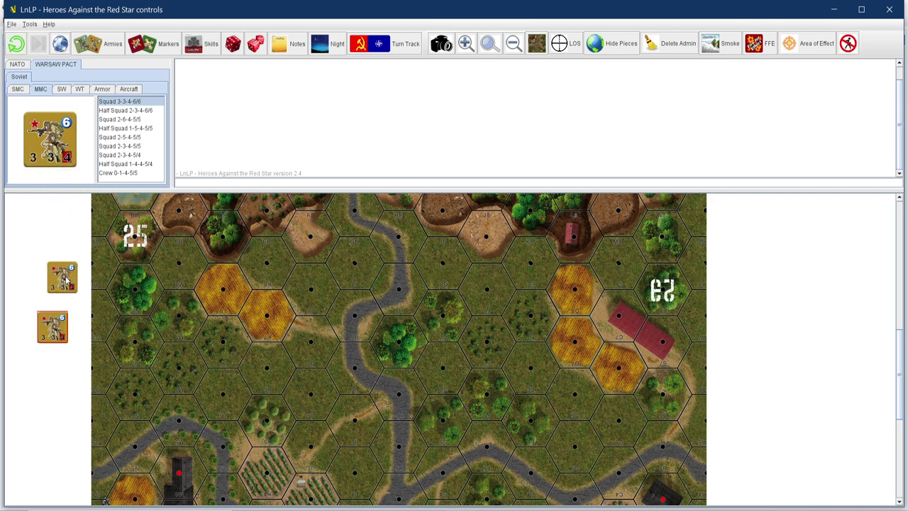
{"action": "left_click_drag", "start_coordinate": [66, 280], "coordinate": [178, 268]}
{"action": "scroll", "coordinate": [269, 280], "scroll_direction": "down", "scroll_amount": 5}
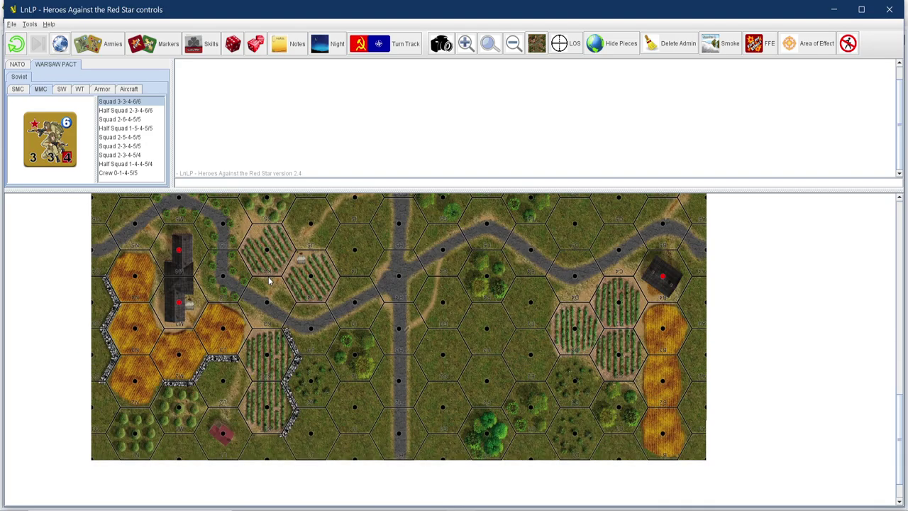
{"action": "scroll", "coordinate": [269, 280], "scroll_direction": "up", "scroll_amount": 10}
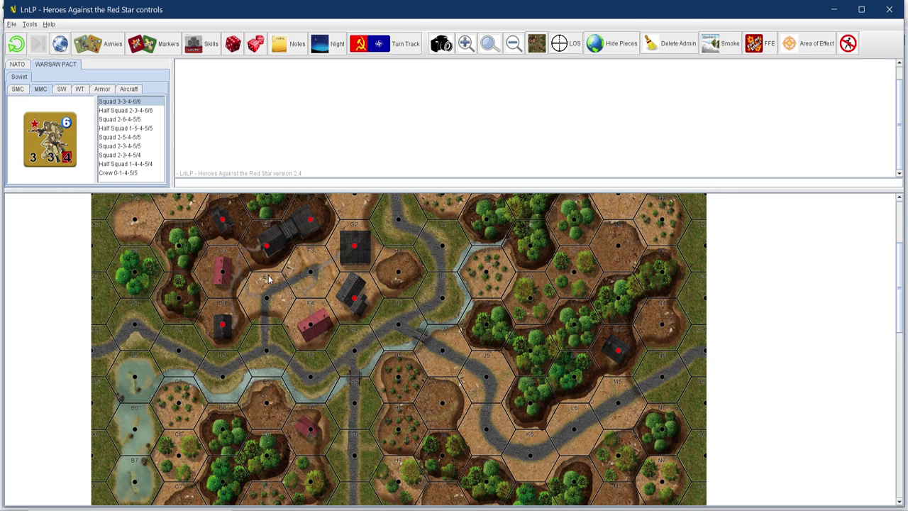
Undo the last move of the Soviet squad counter near the edge of board 23
{"action": "scroll", "coordinate": [269, 280], "scroll_direction": "down", "scroll_amount": 5}
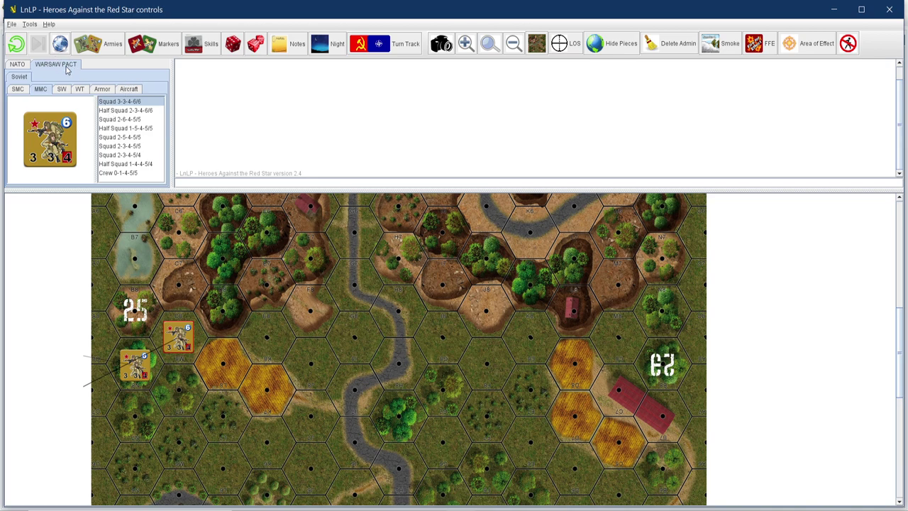
{"action": "left_click", "coordinate": [16, 43]}
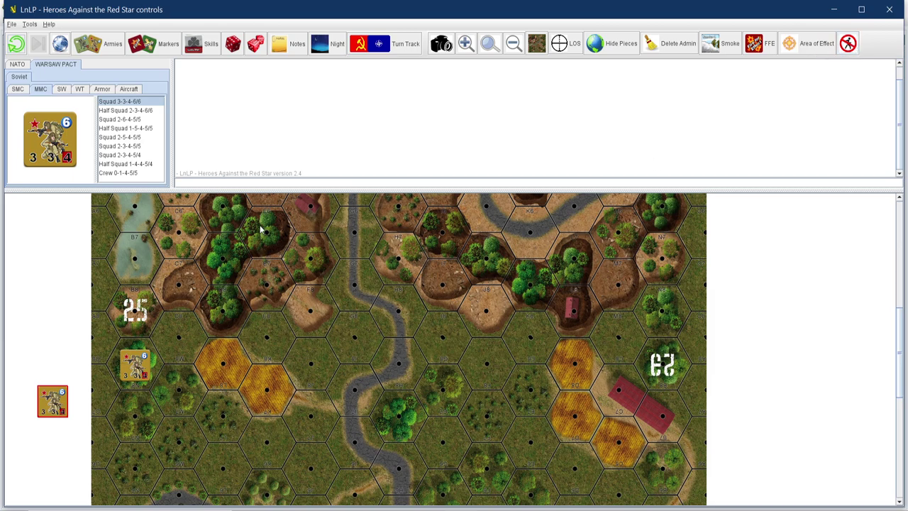
Toggle the Night display on and off, and view and close the Turn Track
{"action": "left_click", "coordinate": [339, 48]}
{"action": "left_click", "coordinate": [339, 49]}
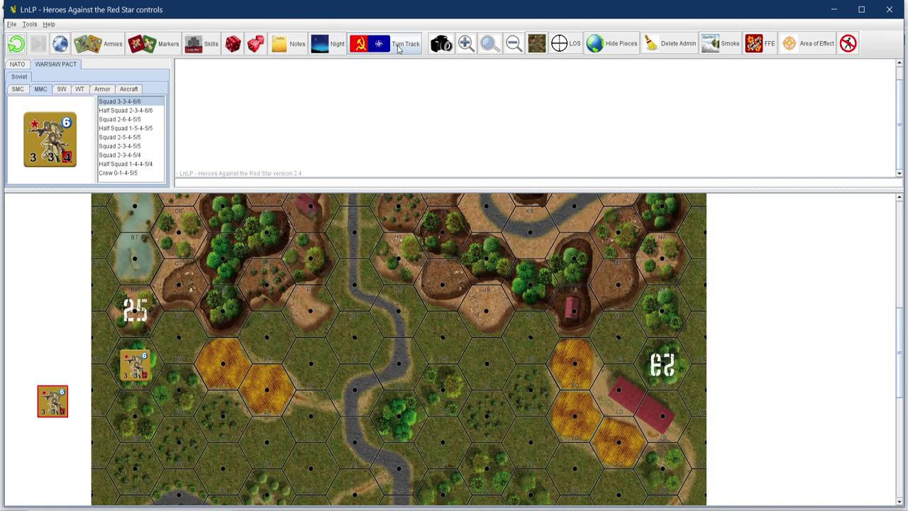
{"action": "left_click", "coordinate": [401, 45]}
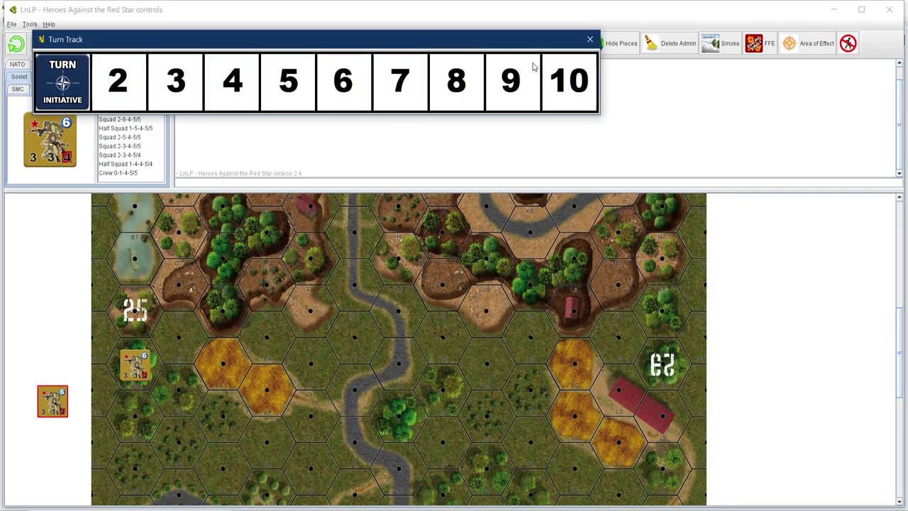
{"action": "left_click", "coordinate": [590, 39]}
Hide all pieces and show them again, and look over boards 25 and 23 from end to end
{"action": "left_click", "coordinate": [623, 45]}
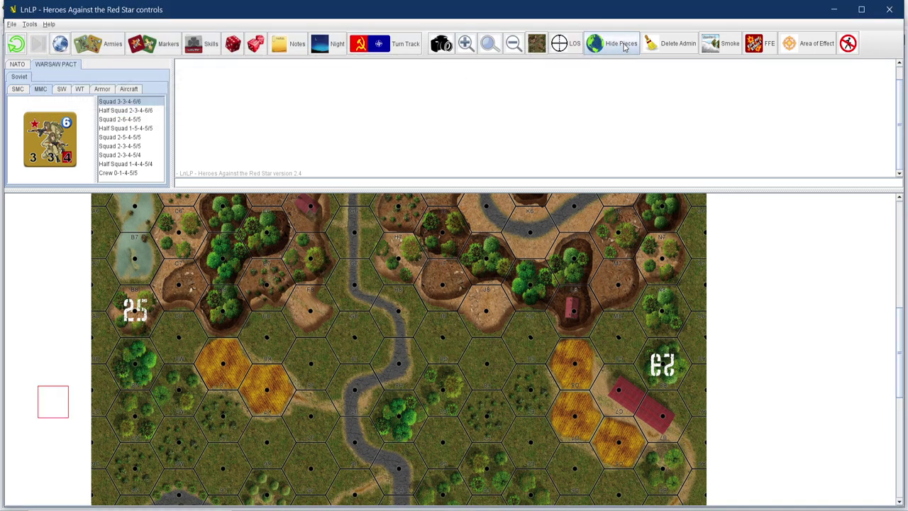
{"action": "left_click", "coordinate": [622, 45]}
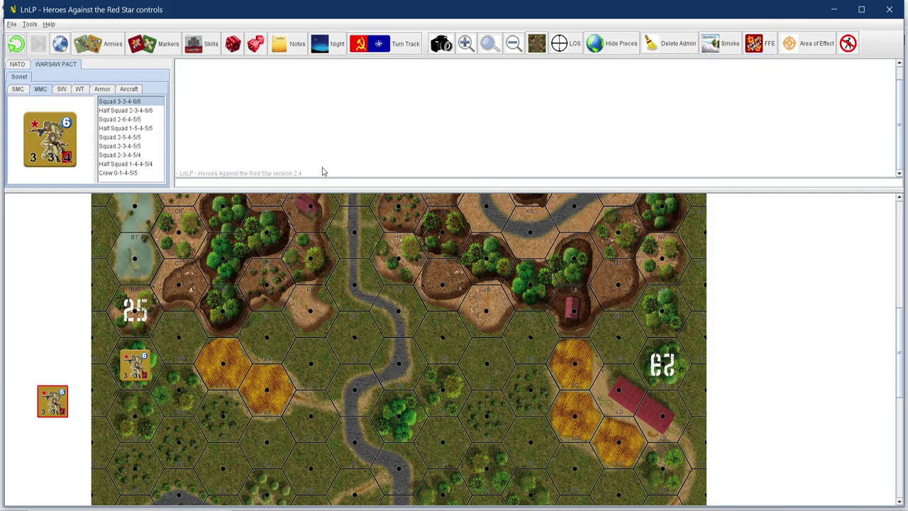
{"action": "scroll", "coordinate": [239, 305], "scroll_direction": "up", "scroll_amount": 5}
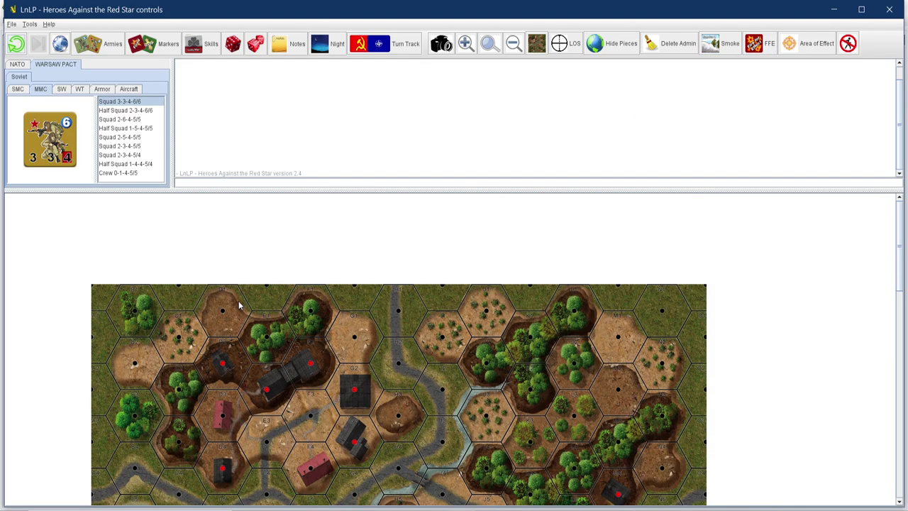
{"action": "scroll", "coordinate": [238, 303], "scroll_direction": "down", "scroll_amount": 5}
{"action": "scroll", "coordinate": [234, 294], "scroll_direction": "down", "scroll_amount": 2}
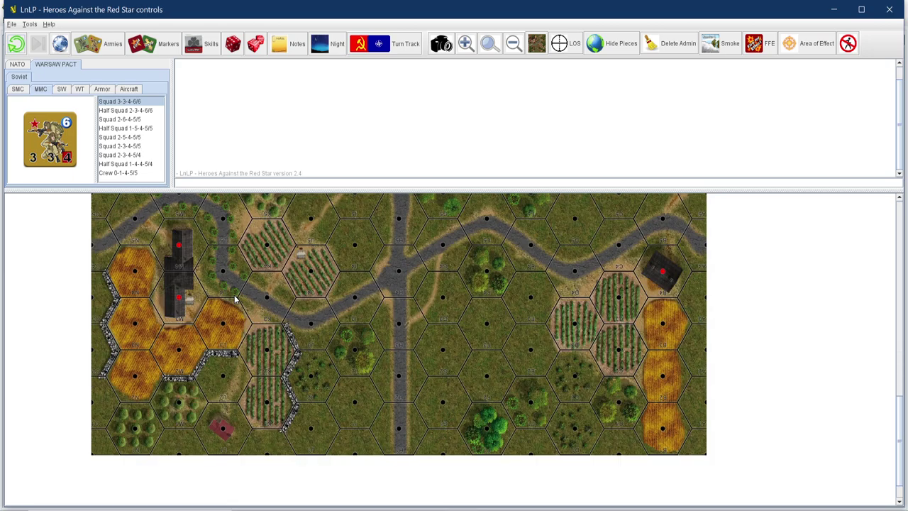
{"action": "scroll", "coordinate": [235, 294], "scroll_direction": "up", "scroll_amount": 3}
{"action": "scroll", "coordinate": [235, 294], "scroll_direction": "up", "scroll_amount": 2}
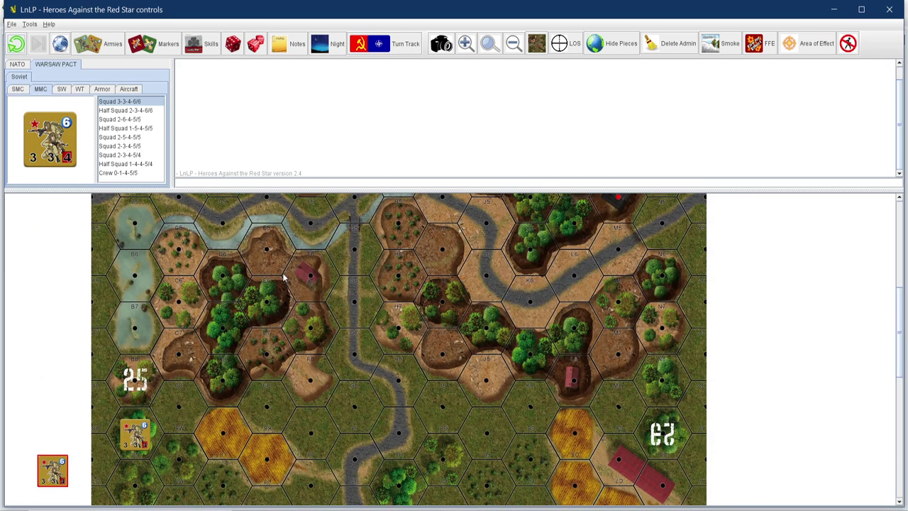